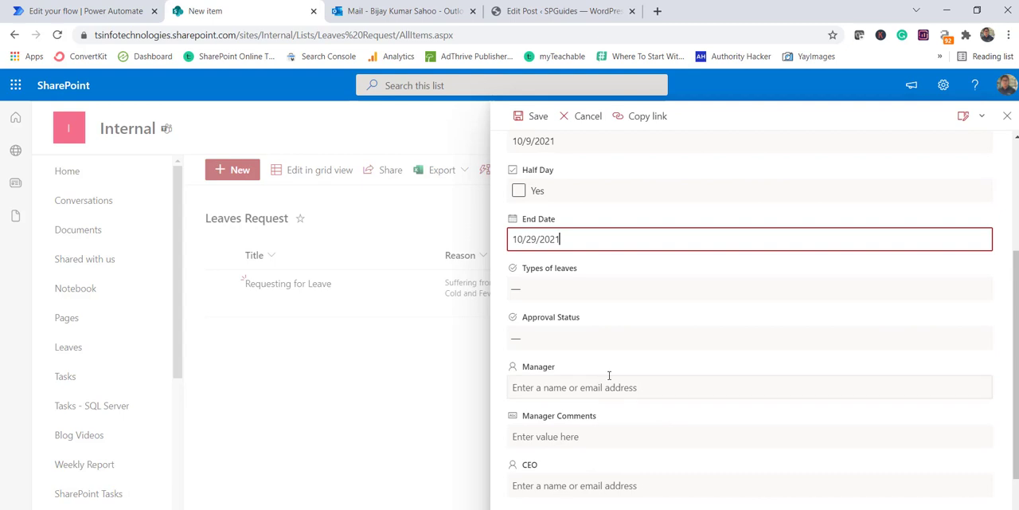
Set the new leave request's approval status to Pending and leave type to Sick leave, and save the item.
left_click(567, 349)
left_click(556, 385)
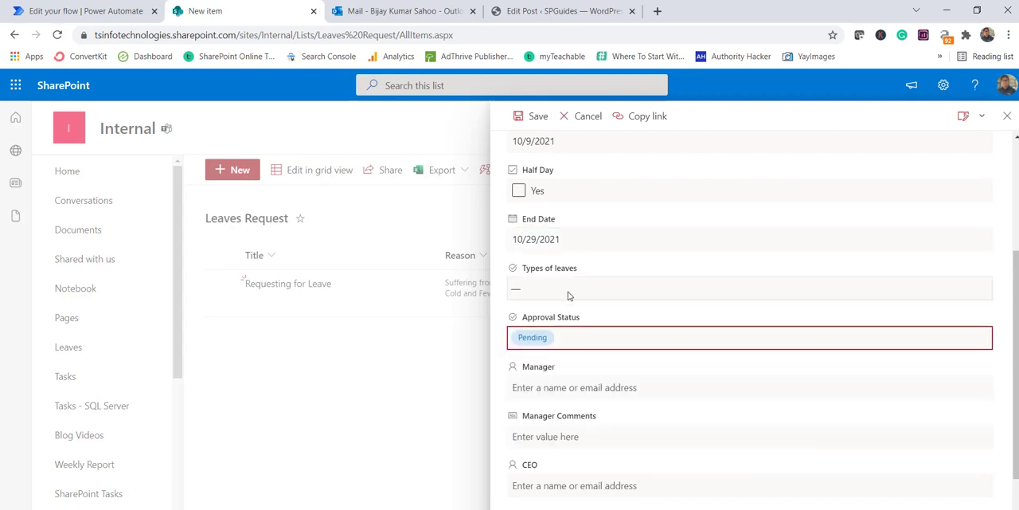
left_click(566, 292)
left_click(558, 336)
scroll(603, 423, "down", 1)
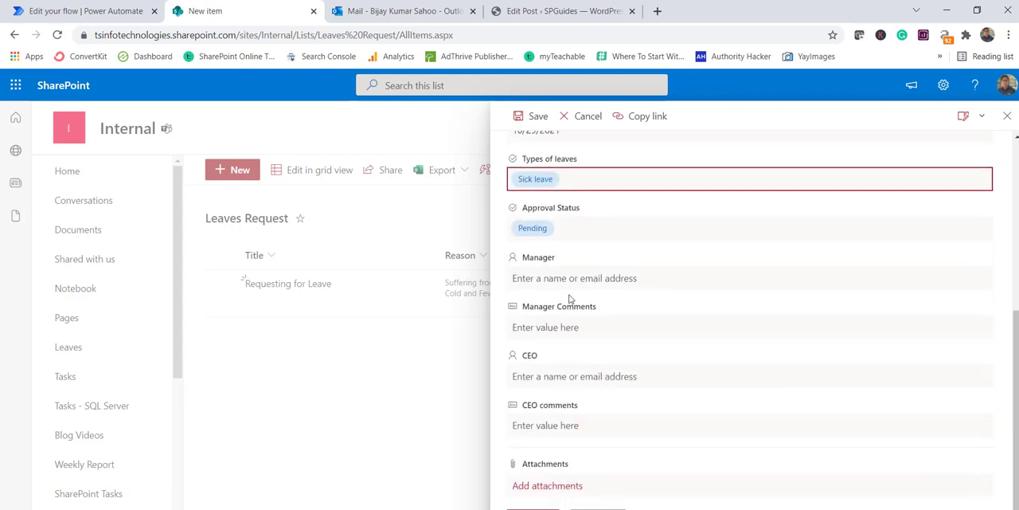
left_click(541, 508)
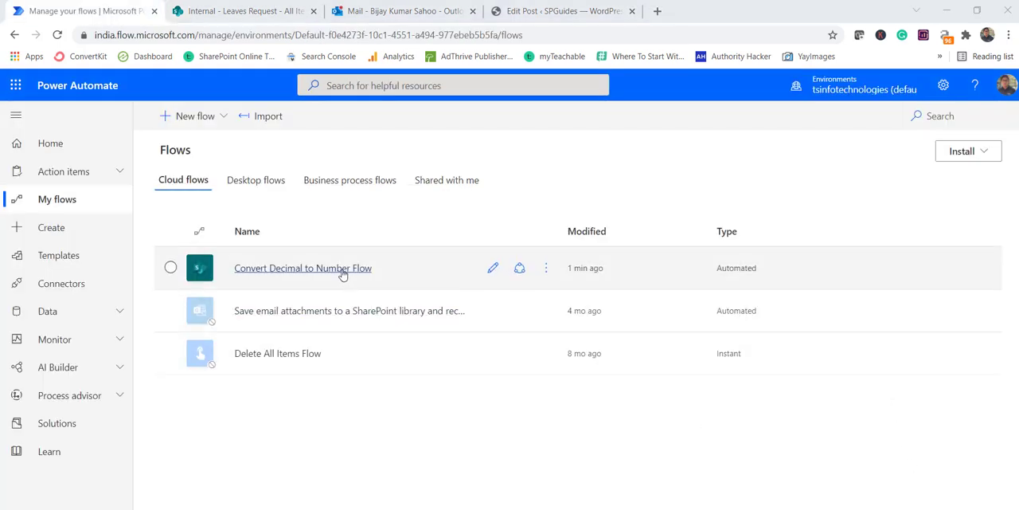
Open the latest run of Convert Decimal to Number Flow and examine the Total Days value in the sent email's body.
left_click(342, 269)
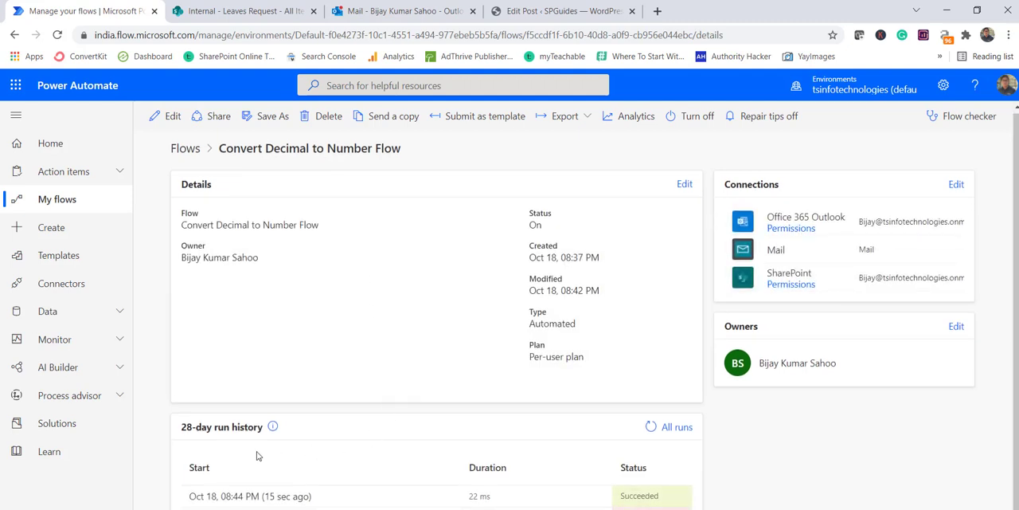
left_click(280, 496)
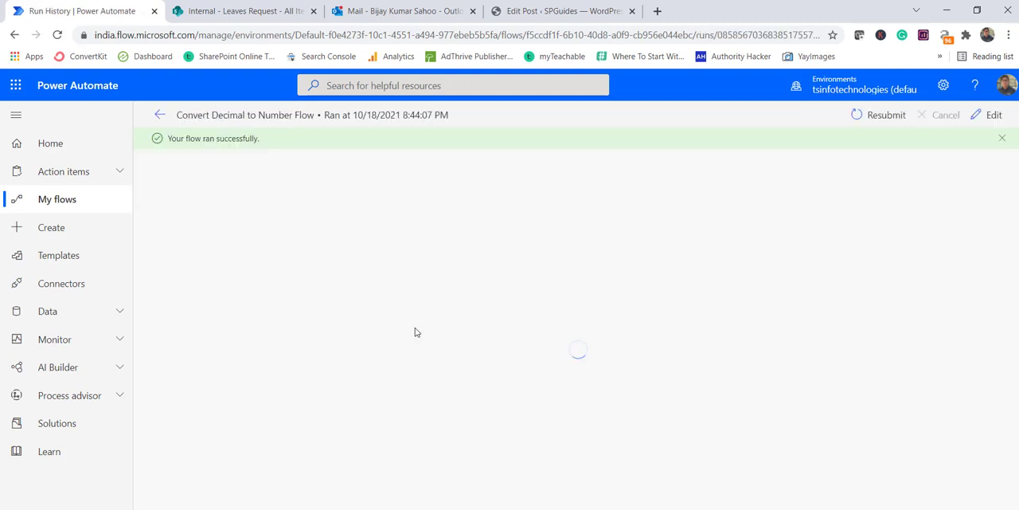
left_click(461, 242)
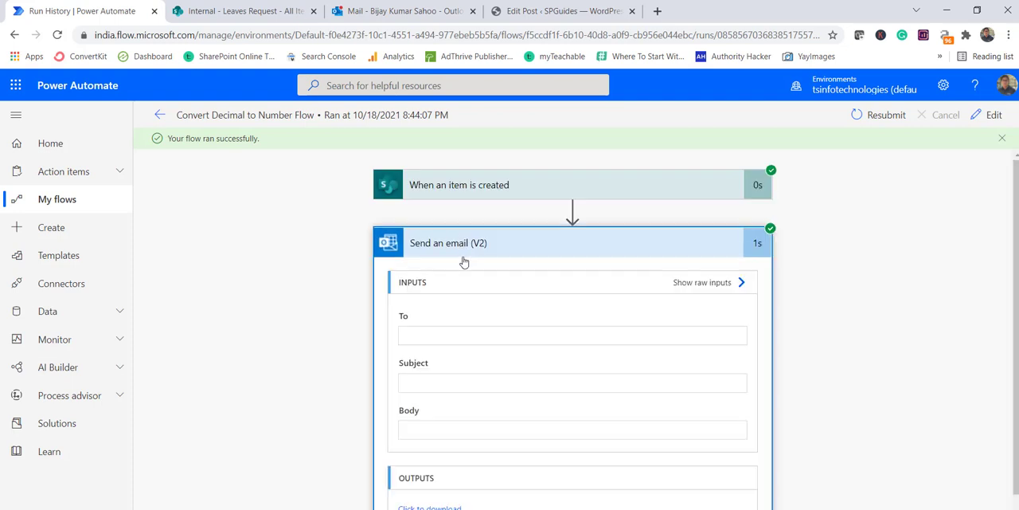
scroll(466, 403, "down", 1)
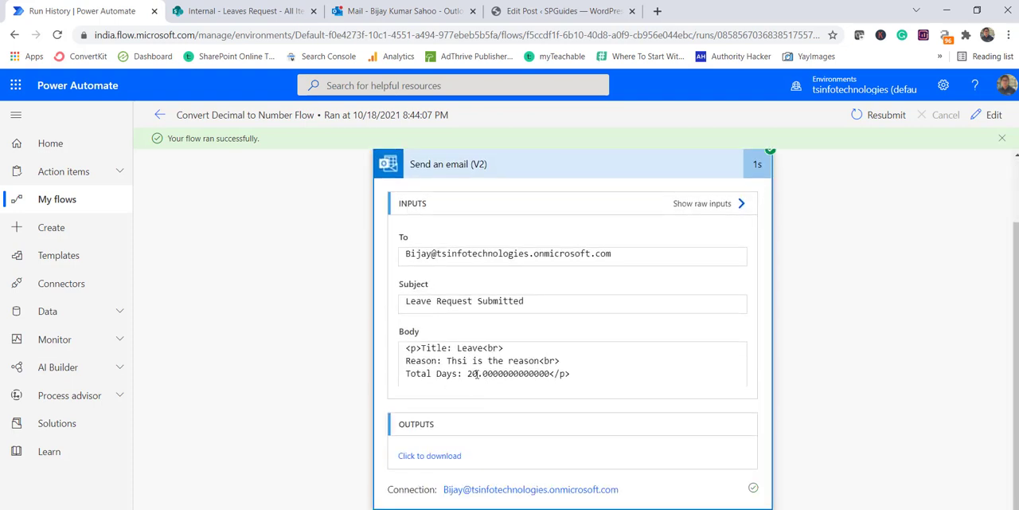
left_click_drag(466, 373, 548, 373)
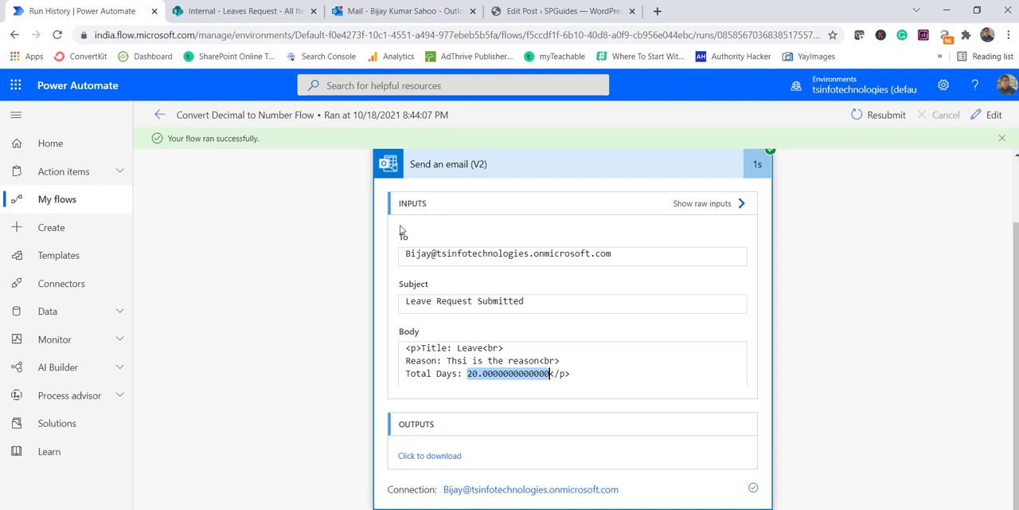
Switch to Outlook and check the Total Days value in the Leave Request Submitted email.
left_click(402, 10)
left_click(313, 199)
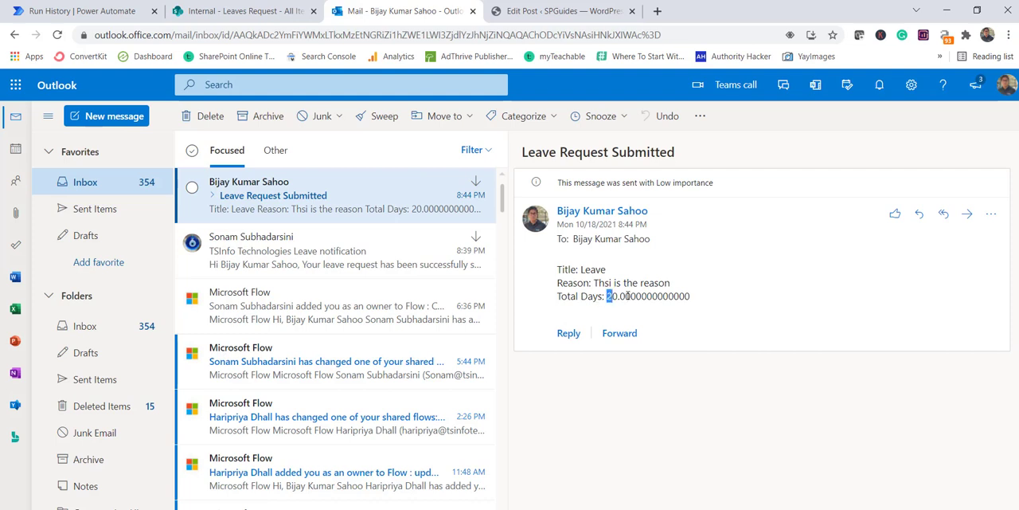
left_click_drag(627, 295, 707, 297)
left_click(629, 297)
Return to Power Automate, leave the run details and open Convert Decimal to Number Flow for editing.
left_click(231, 12)
left_click(119, 11)
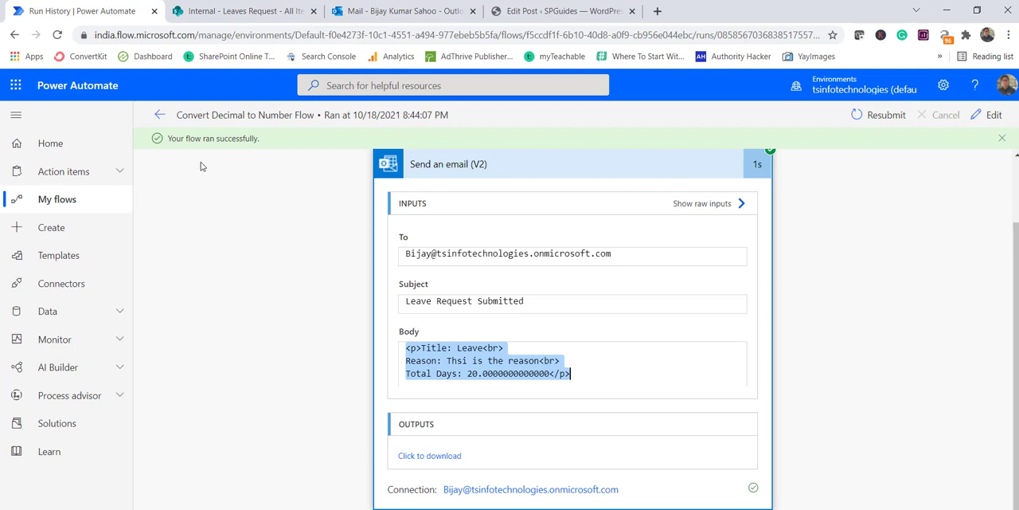
left_click(160, 115)
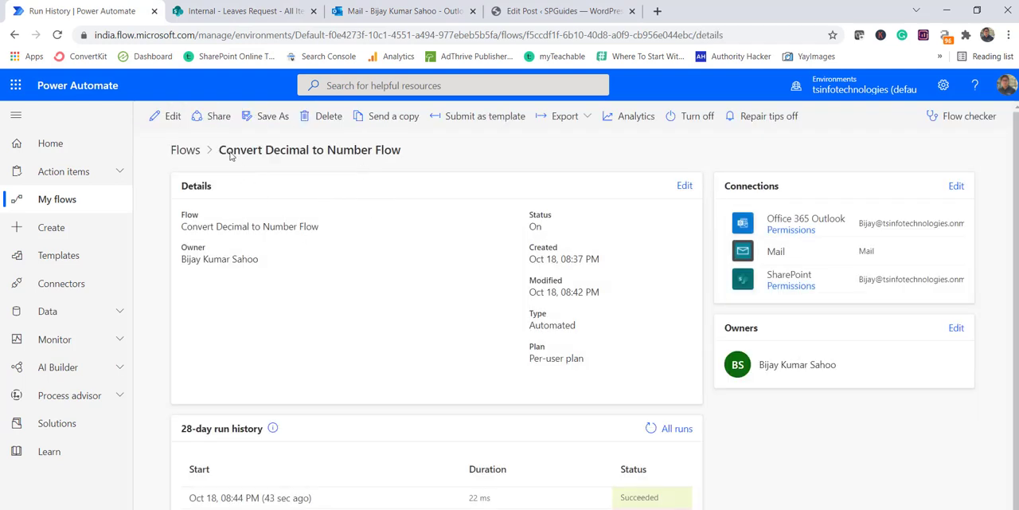
left_click(167, 115)
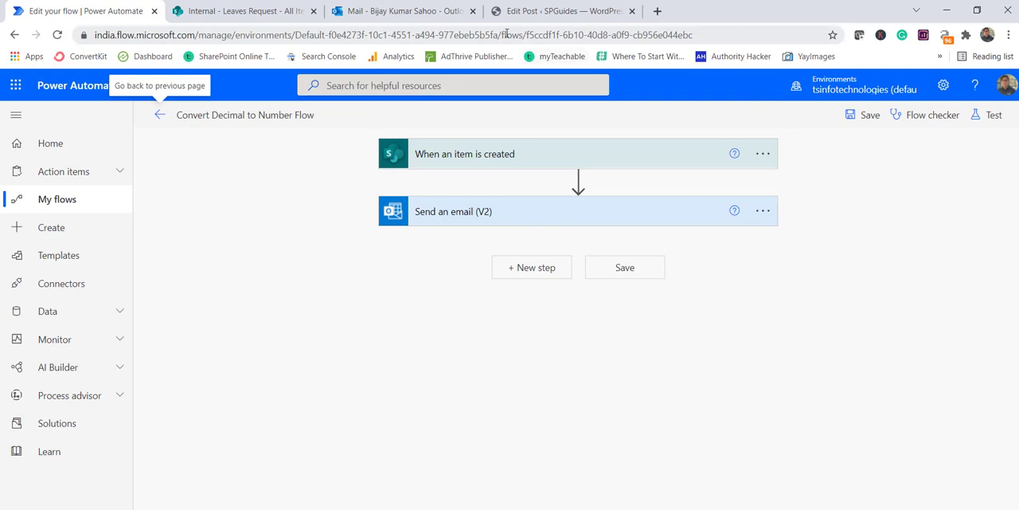
Switch to the WordPress post and review its instructions for adding a Compose action between the trigger and the email.
left_click(523, 10)
scroll(564, 309, "up", 5)
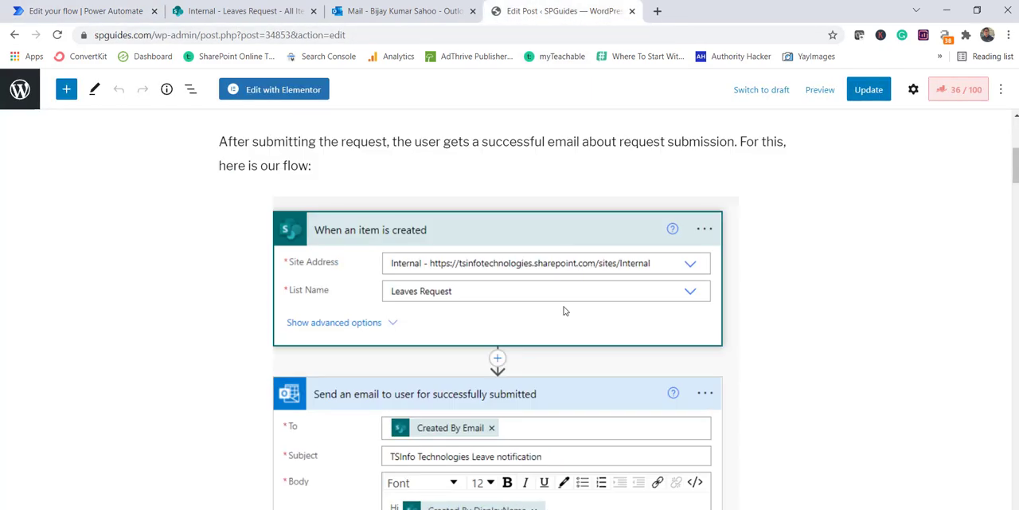
scroll(564, 308, "down", 7)
scroll(563, 307, "down", 10)
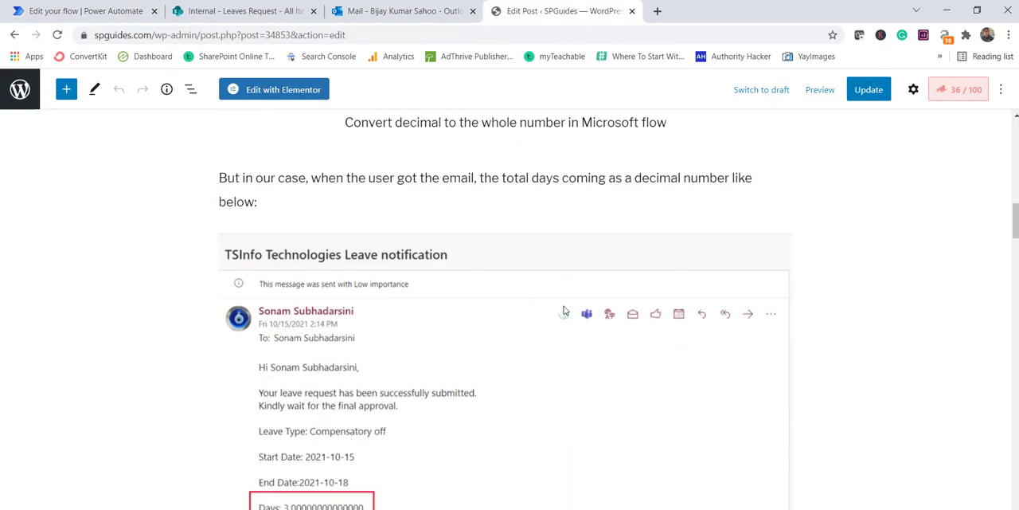
scroll(564, 309, "down", 2)
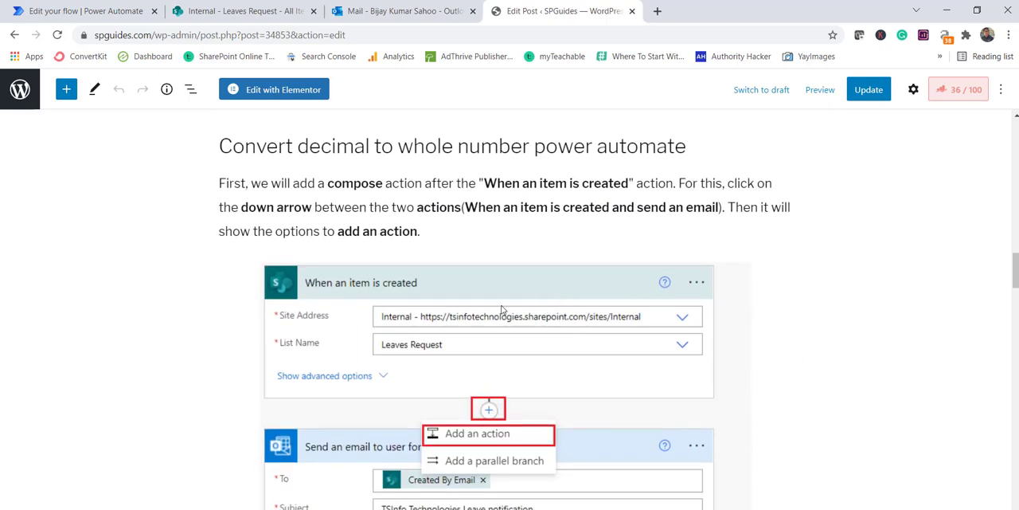
scroll(505, 356, "down", 3)
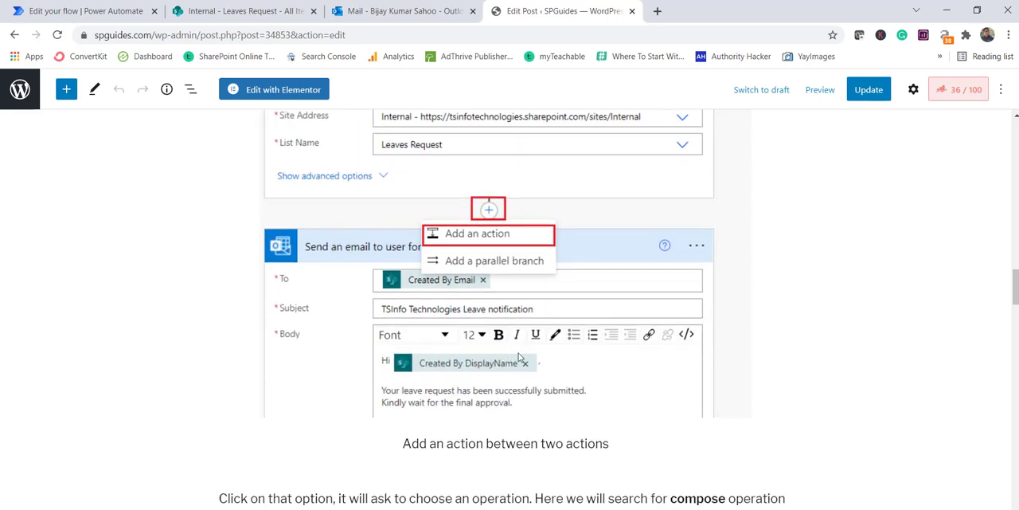
scroll(519, 357, "down", 8)
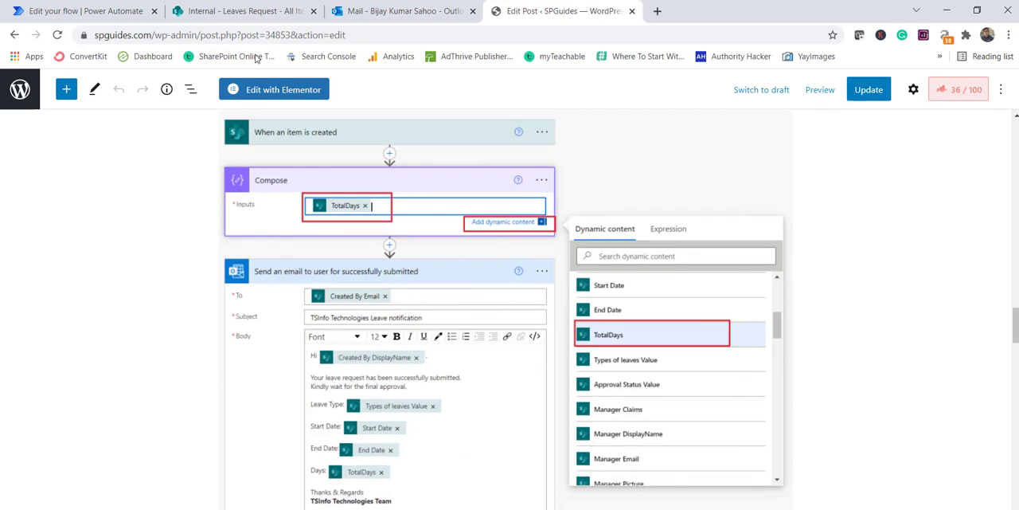
Back in Power Automate, add a Data Operation Compose action between When an item is created and Send an email (V2).
left_click(89, 10)
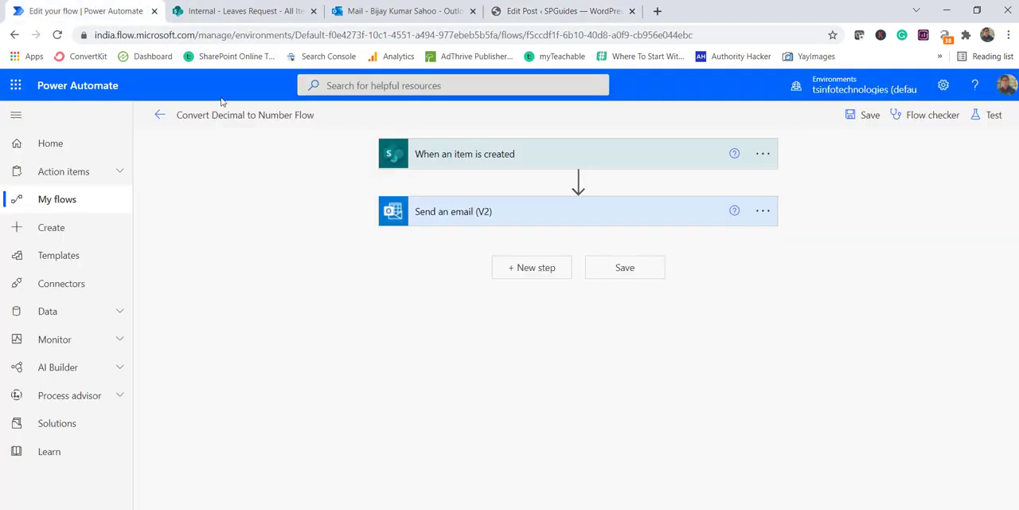
left_click(578, 181)
left_click(575, 202)
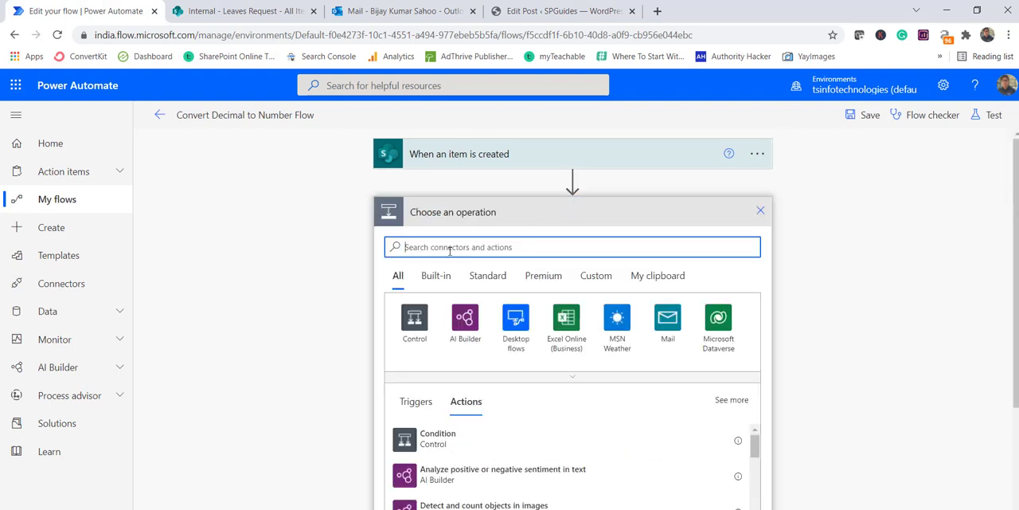
type("comp")
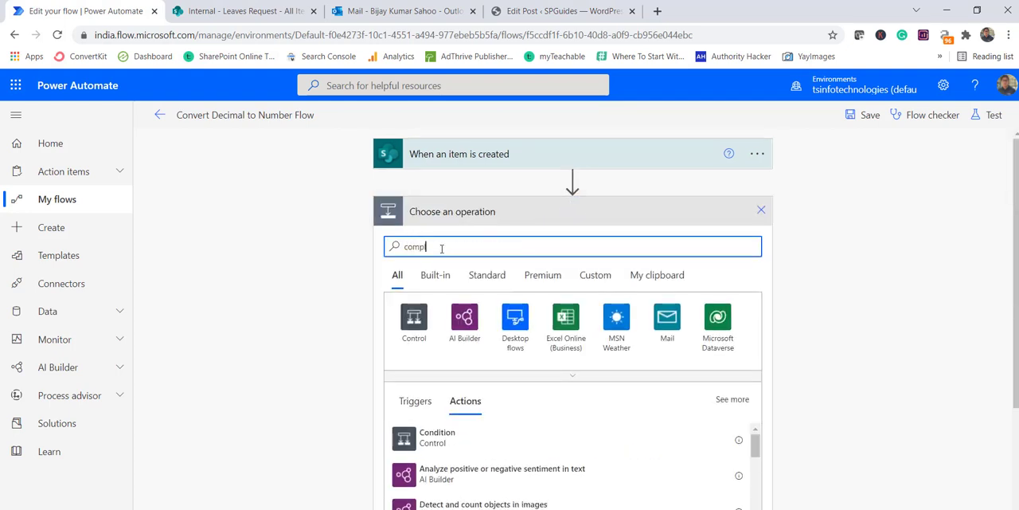
type("l")
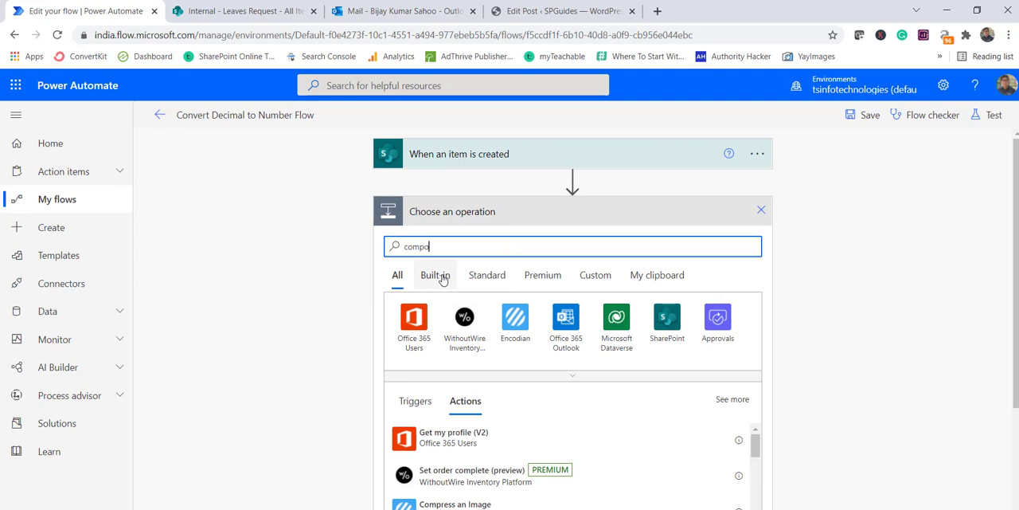
type("se")
left_click(449, 406)
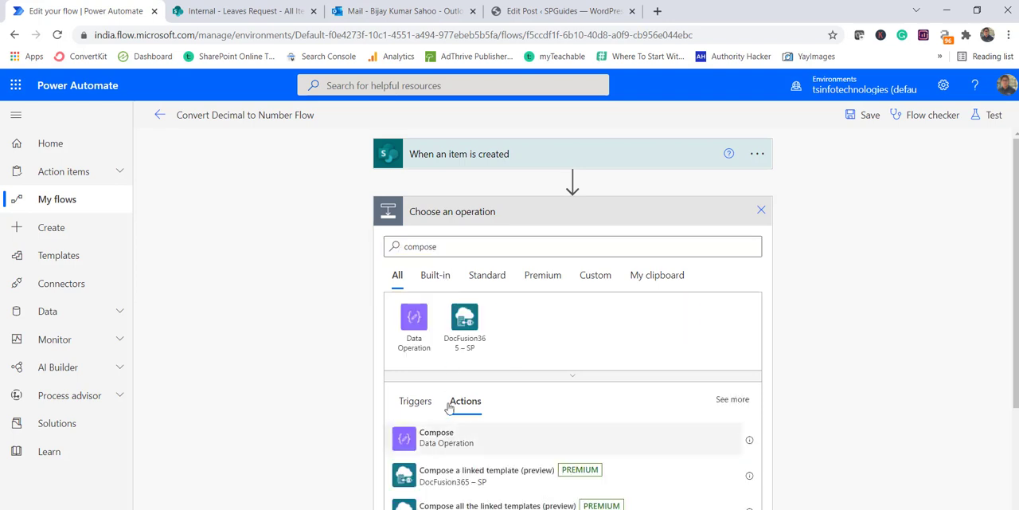
left_click(437, 436)
Set the Compose action's input to the TotalDays dynamic content from the trigger.
left_click(522, 243)
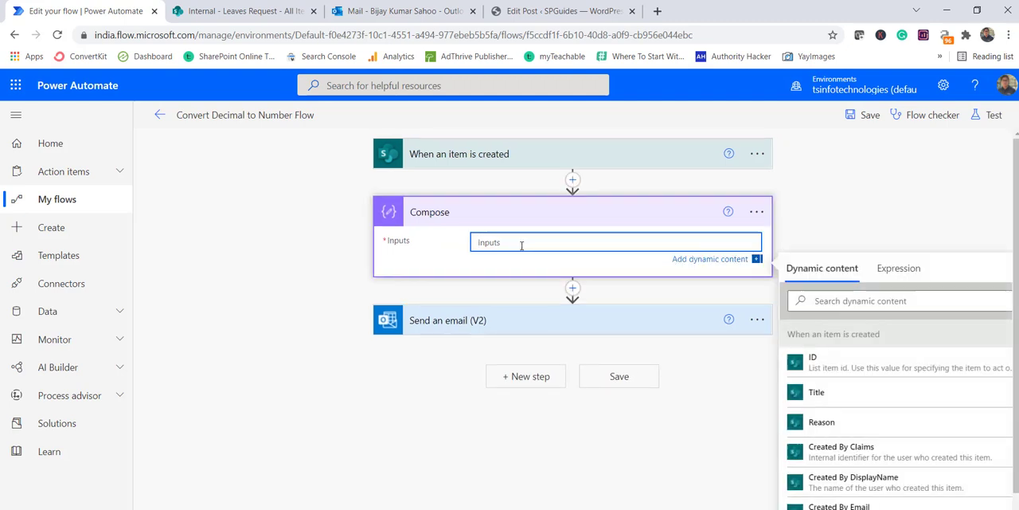
scroll(828, 414, "down", 3)
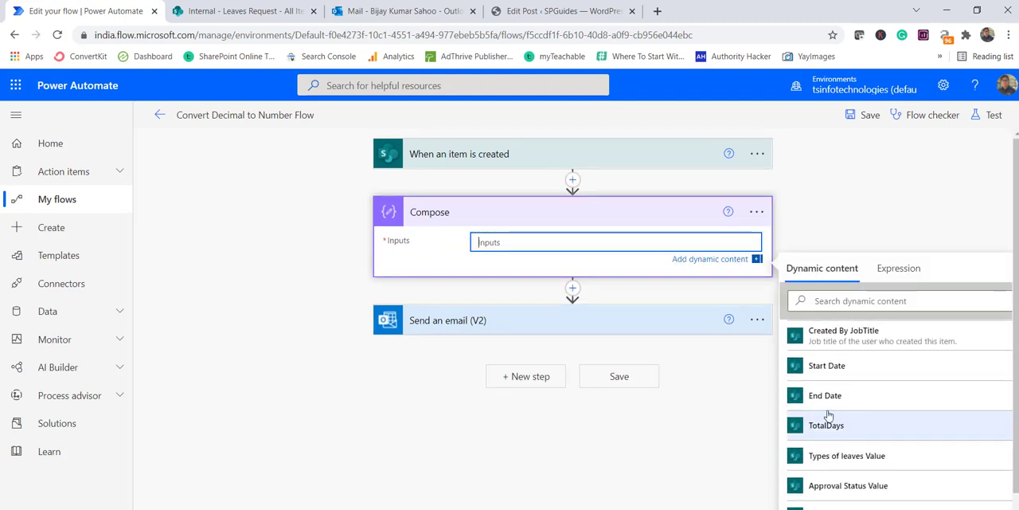
left_click(827, 423)
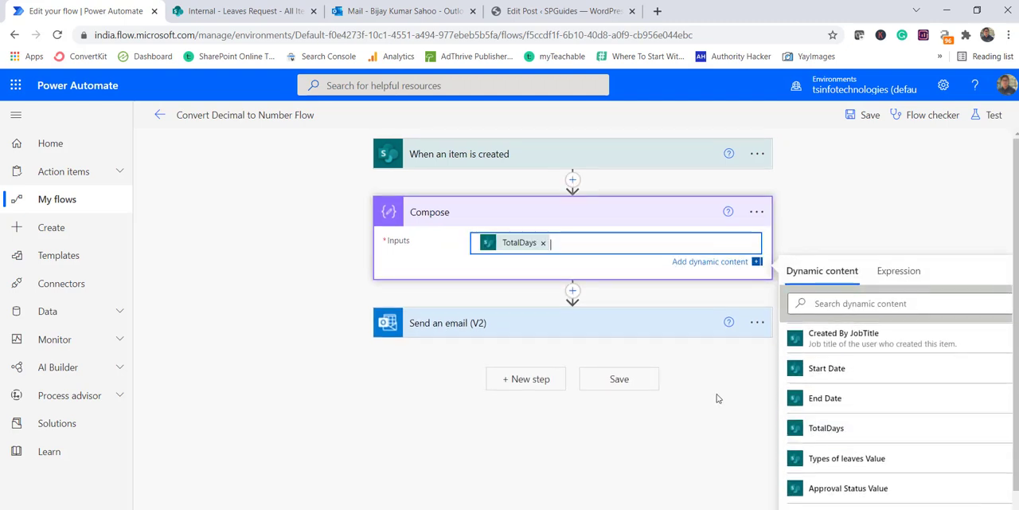
left_click(617, 296)
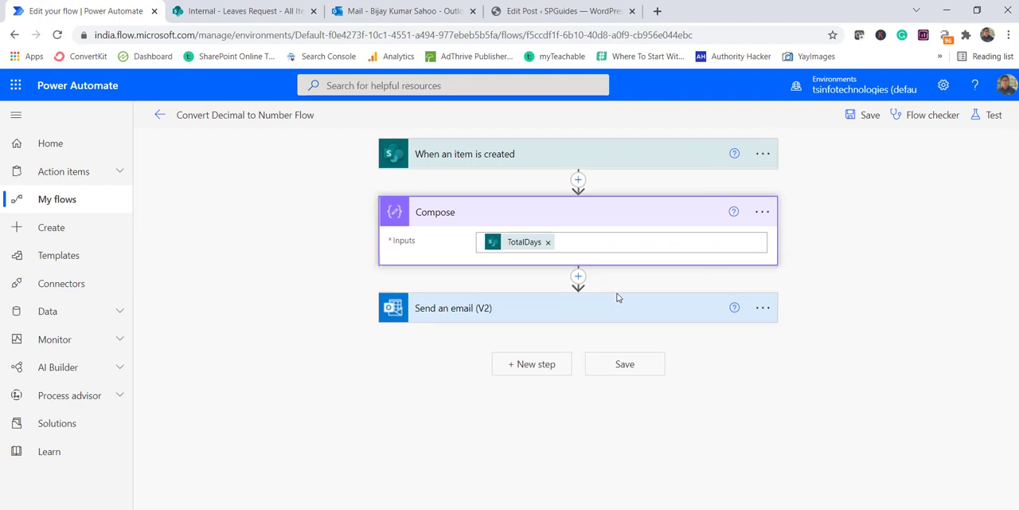
Add a second Compose action between the first Compose and Send an email (V2).
left_click(578, 274)
left_click(581, 295)
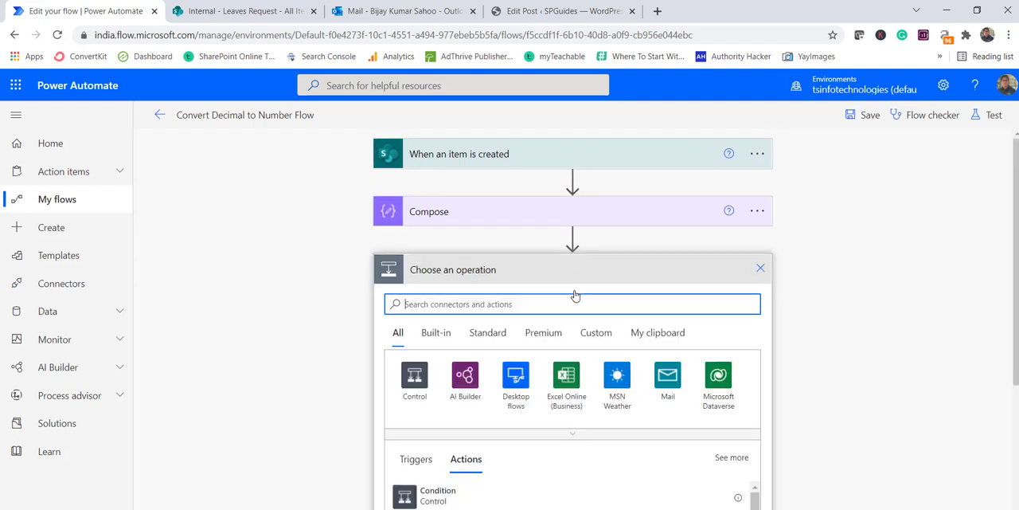
type("compose")
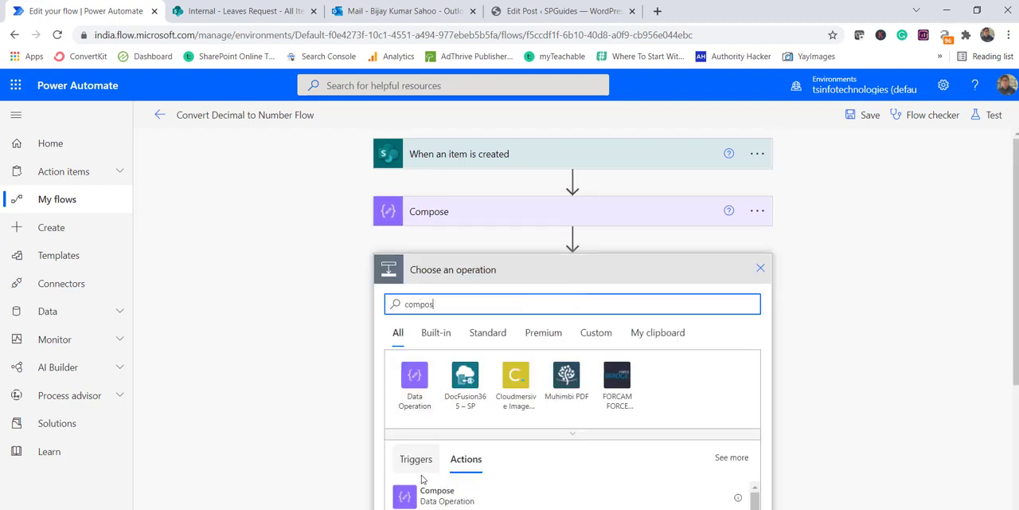
left_click(431, 491)
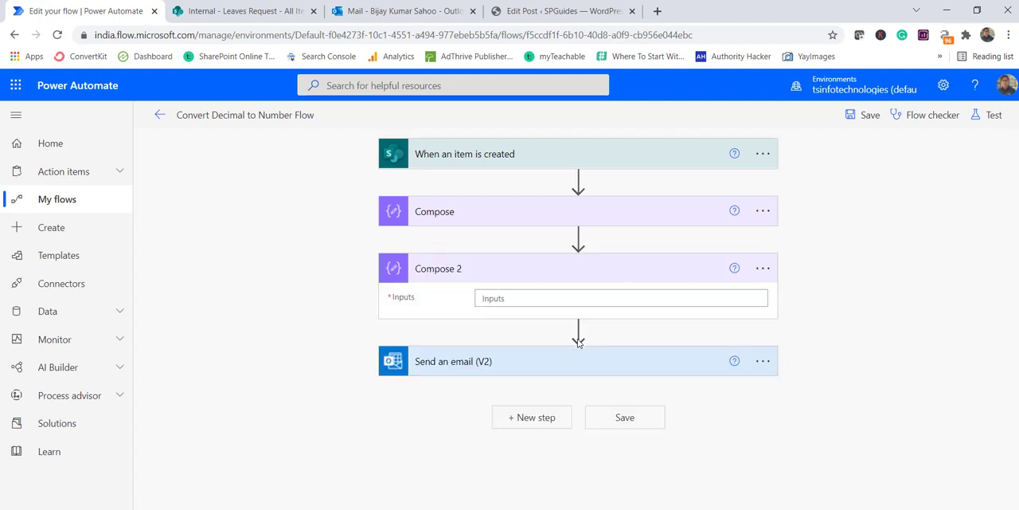
Open the expression editor for the Compose 2 input, consulting the WordPress post for the whole-number conversion expression before returning to Power Automate.
left_click(562, 301)
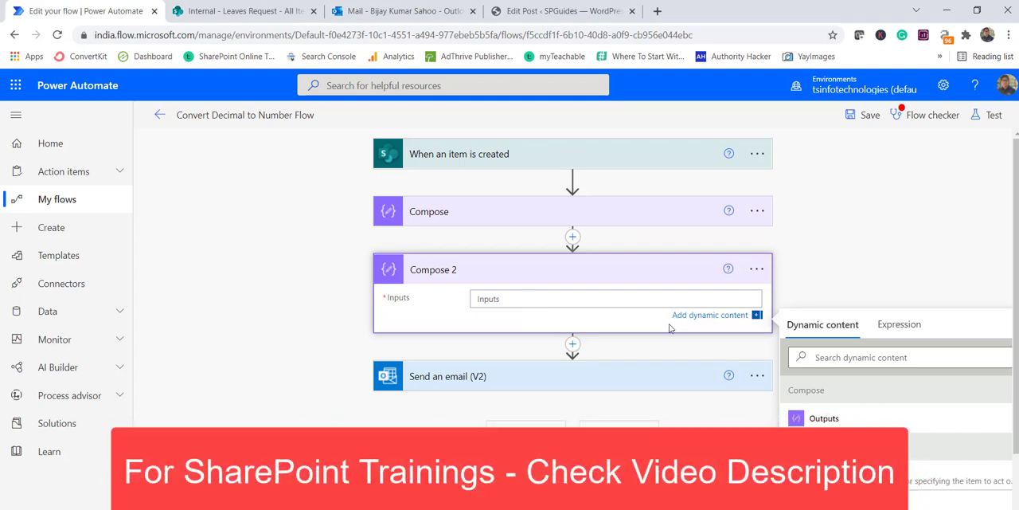
left_click(717, 318)
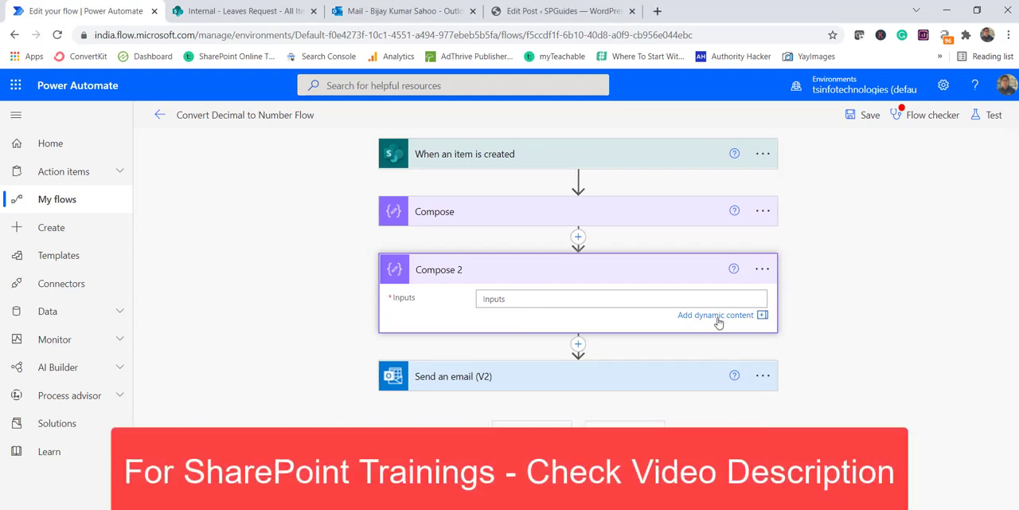
left_click(716, 318)
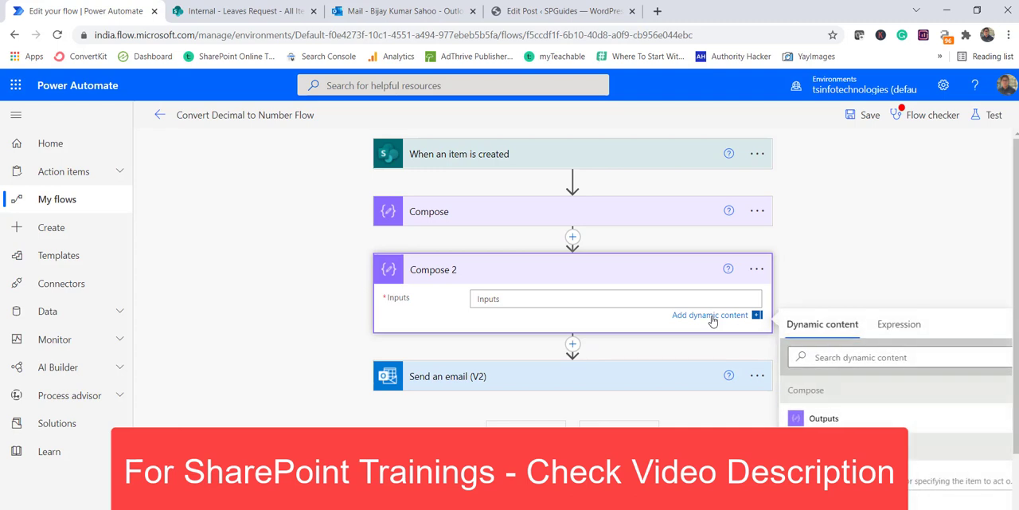
left_click(893, 328)
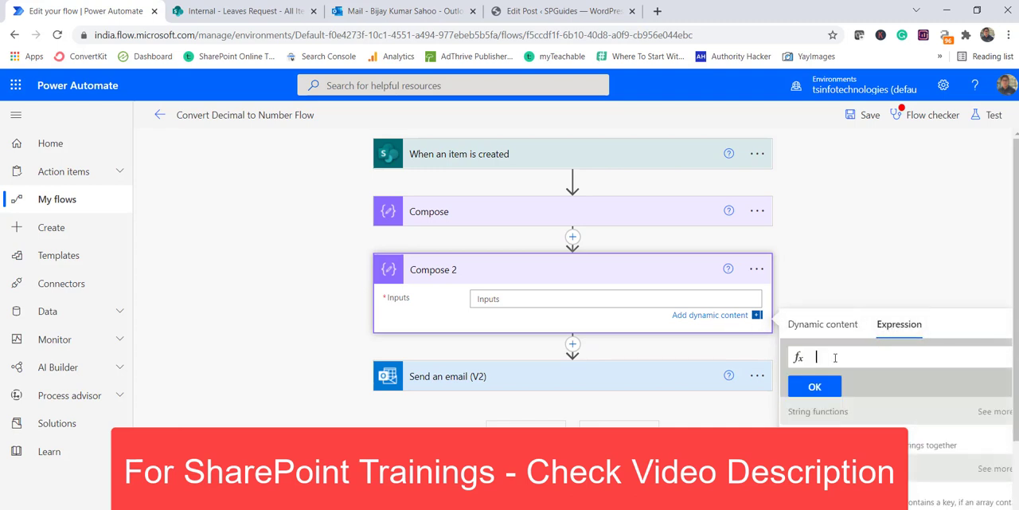
left_click(535, 14)
scroll(414, 295, "down", 5)
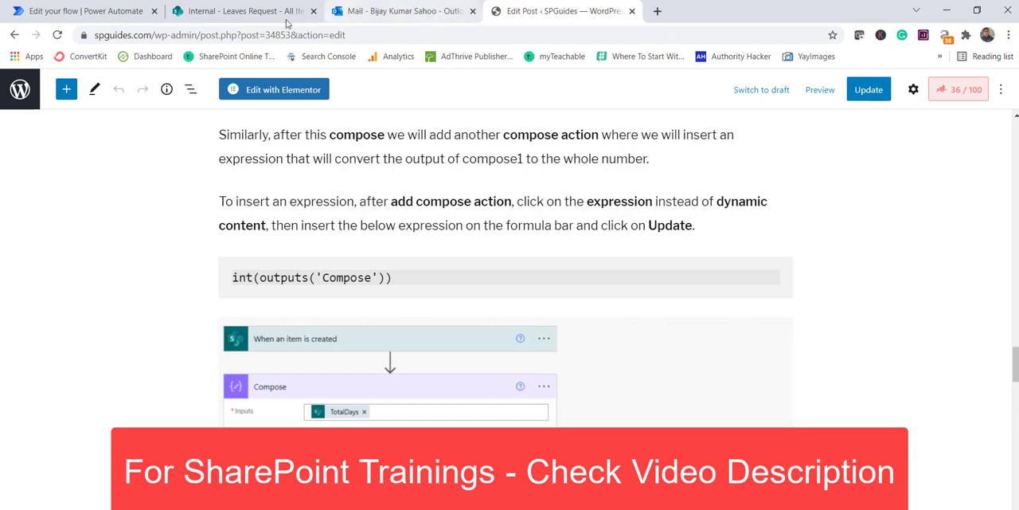
left_click(84, 11)
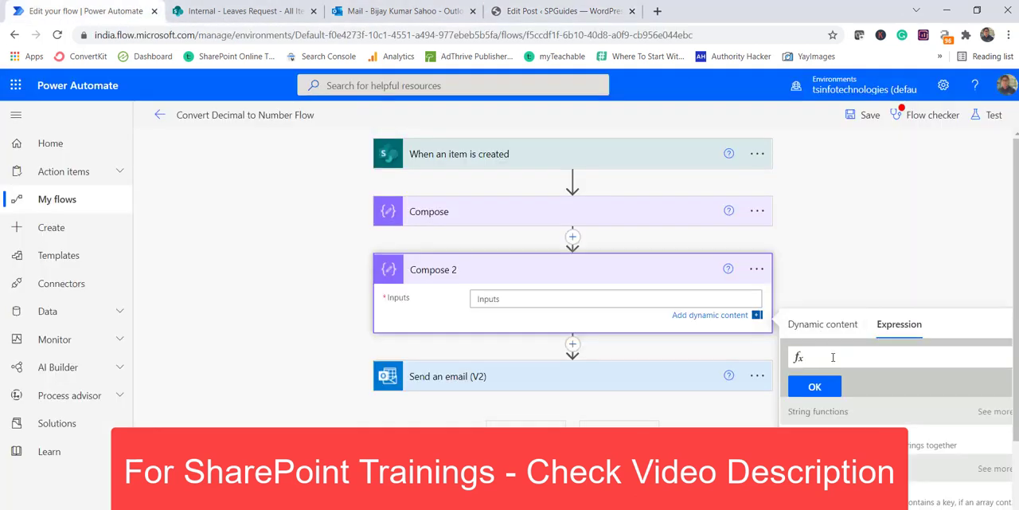
type("int")
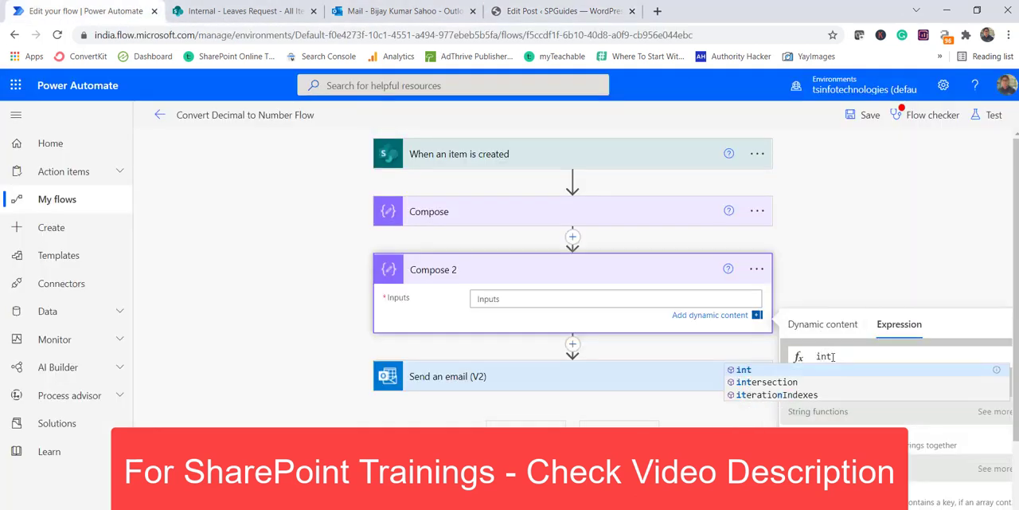
type("(")
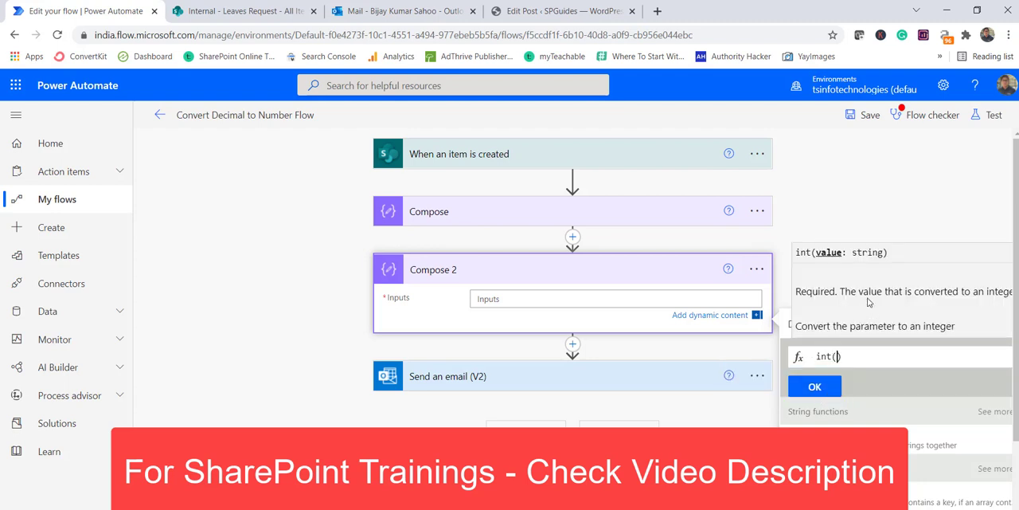
left_click(788, 326)
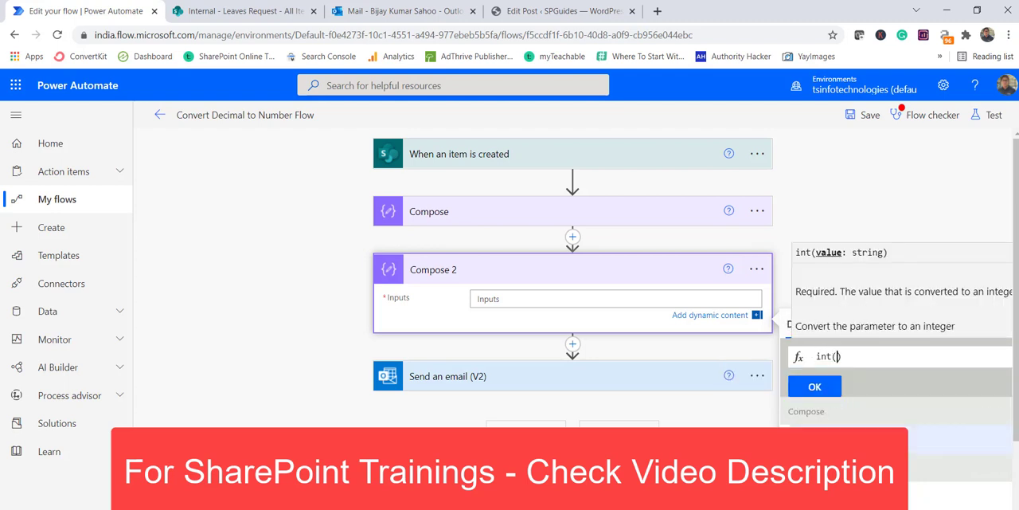
left_click(826, 438)
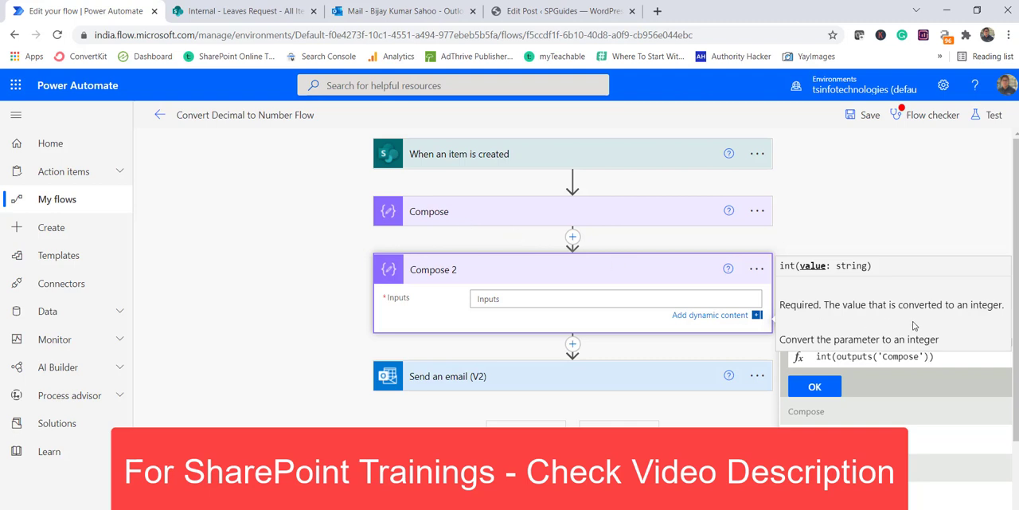
left_click(903, 230)
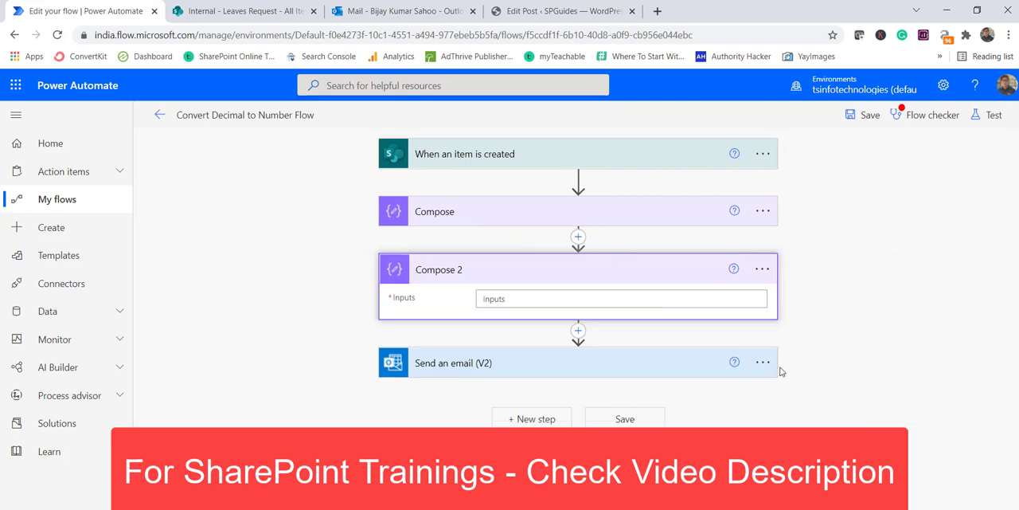
Set the Compose 2 input to the expression int(outputs('Compose')), using the first Compose action's Outputs.
left_click(640, 303)
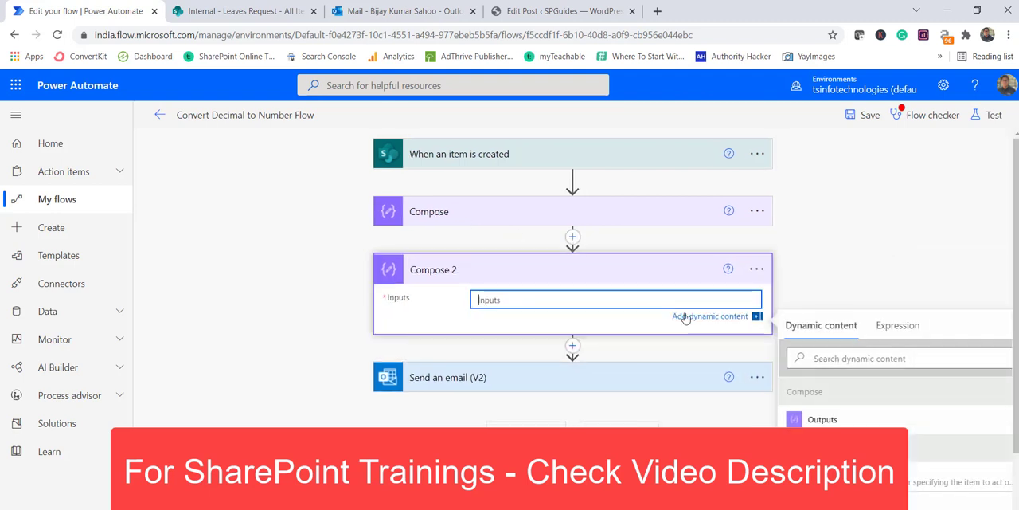
left_click(726, 317)
left_click(724, 319)
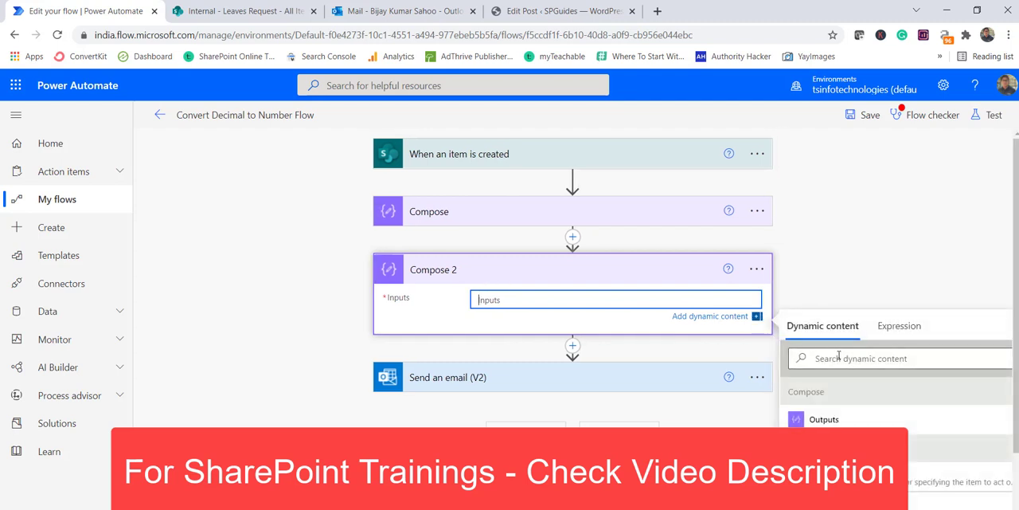
left_click(895, 325)
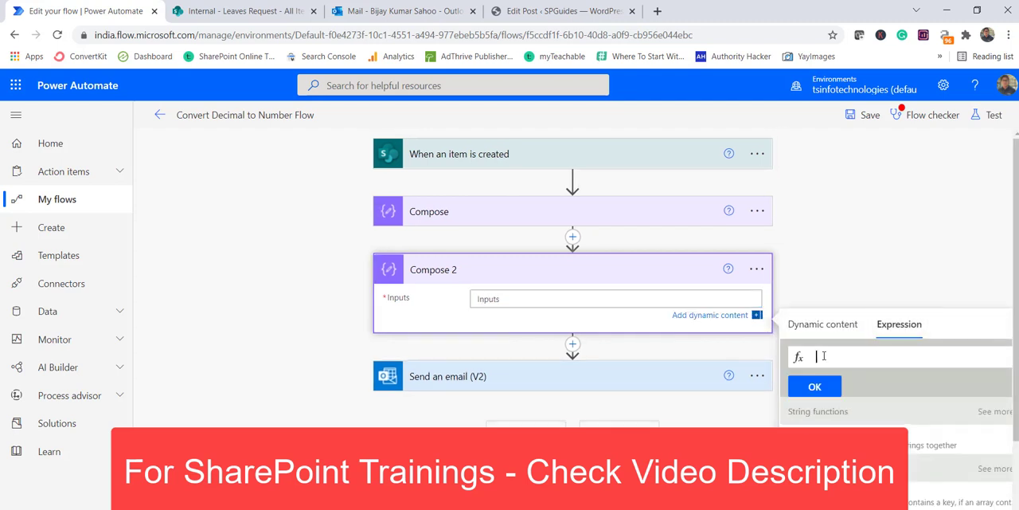
type("int(")
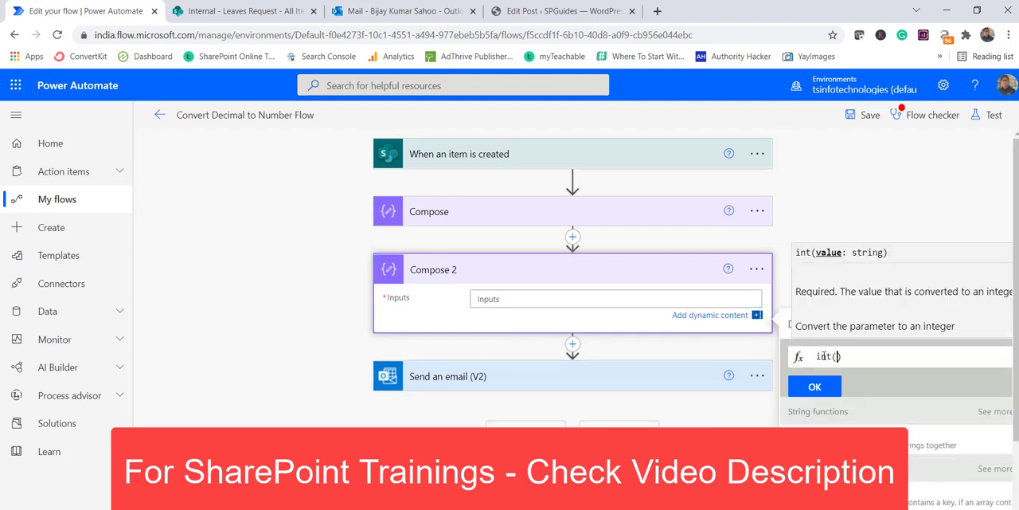
left_click(788, 326)
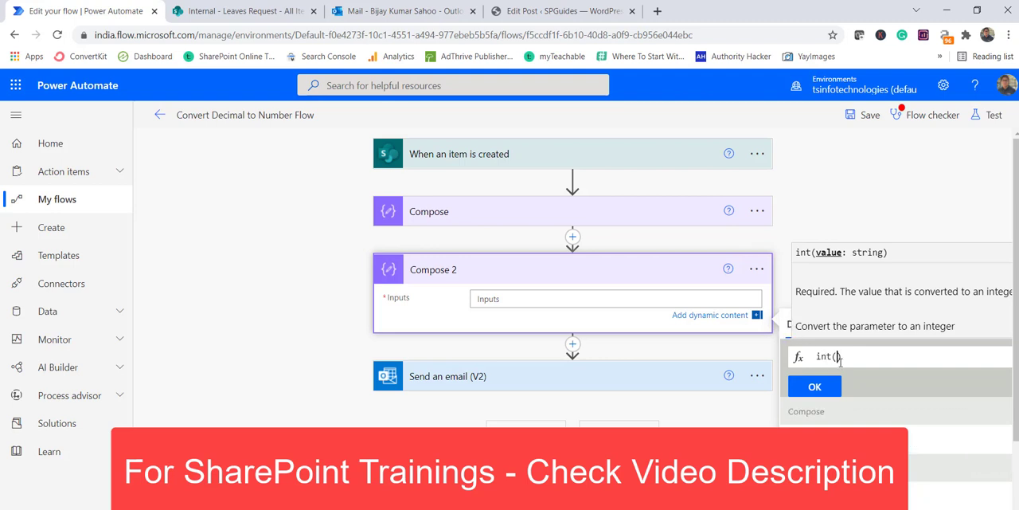
left_click(823, 424)
left_click(813, 386)
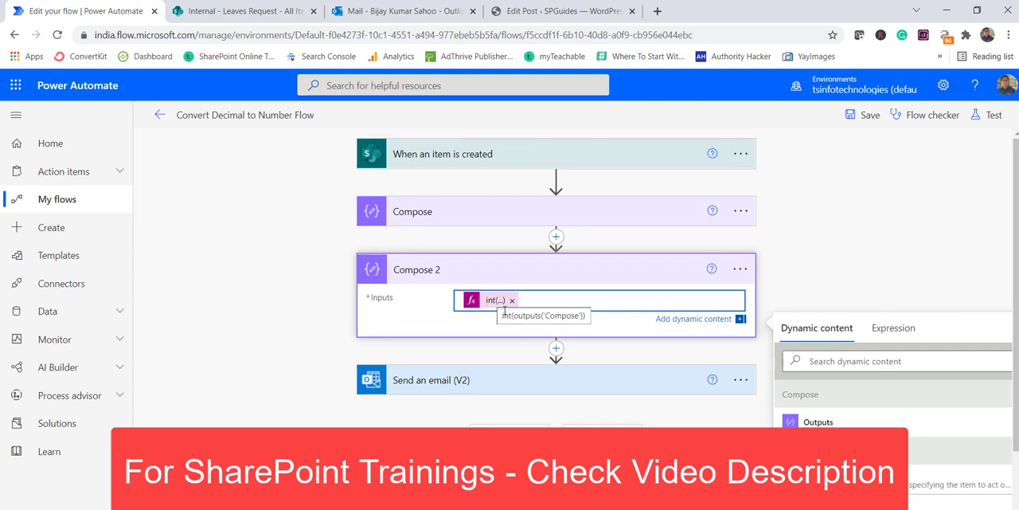
Insert the Compose 2 Outputs dynamic content after "Total Days:" in the body of Send an email (V2).
left_click(505, 380)
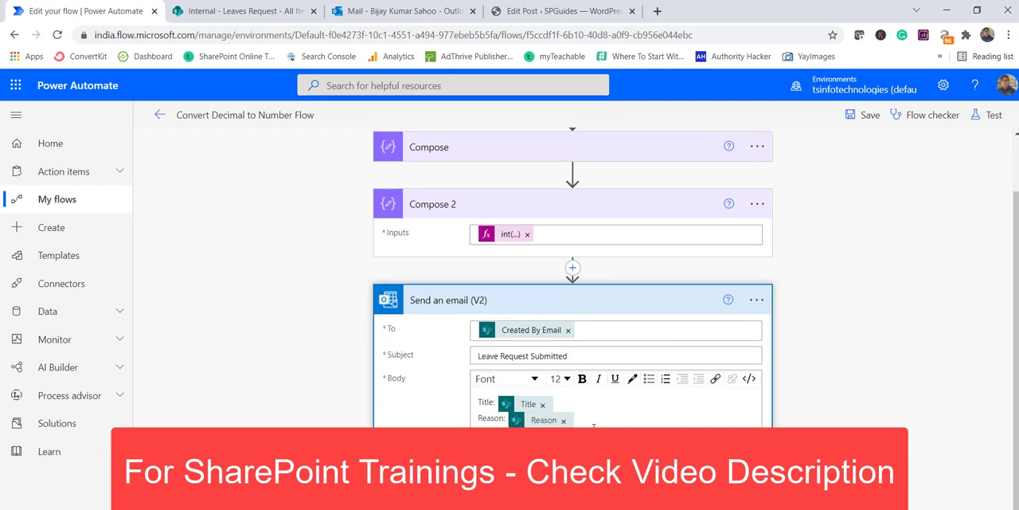
scroll(868, 374, "down", 3)
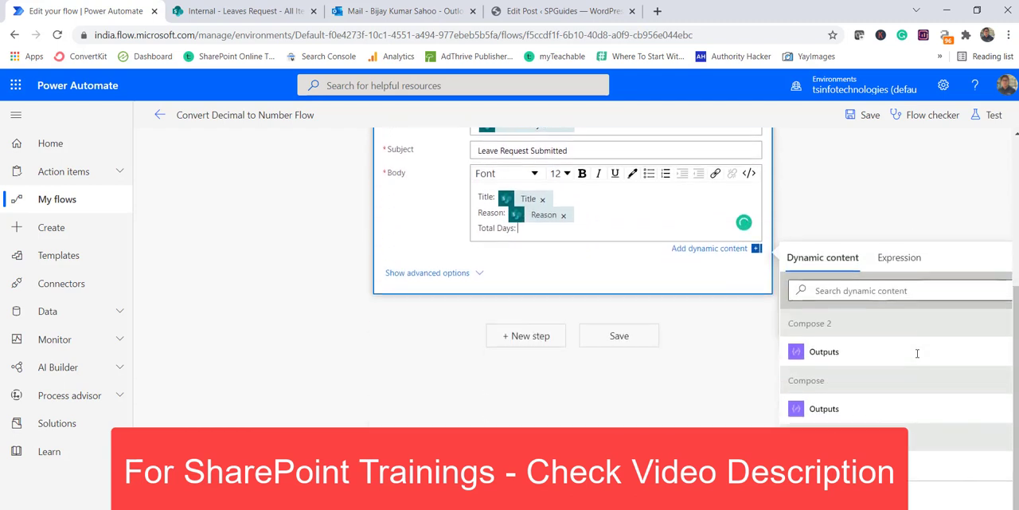
scroll(571, 135, "up", 3)
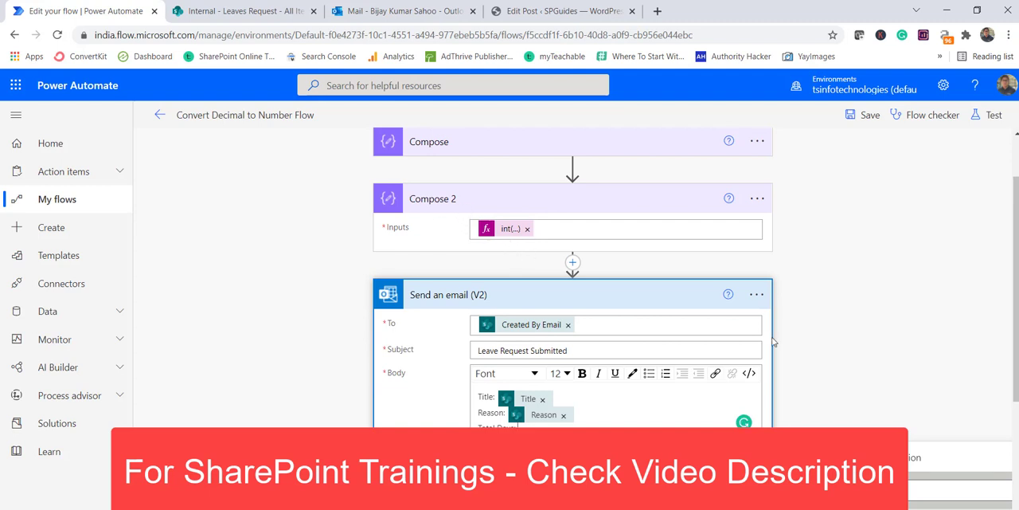
scroll(773, 340, "down", 2)
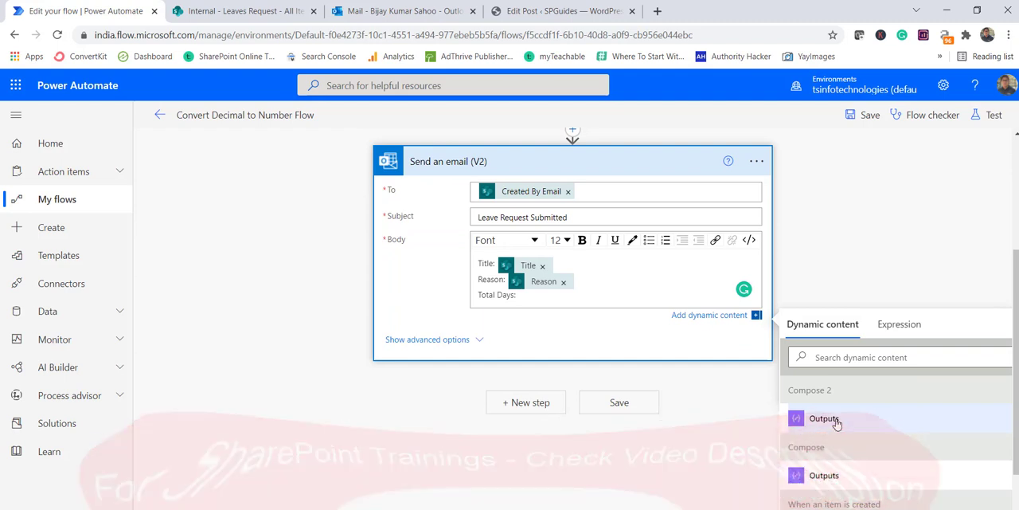
left_click(833, 419)
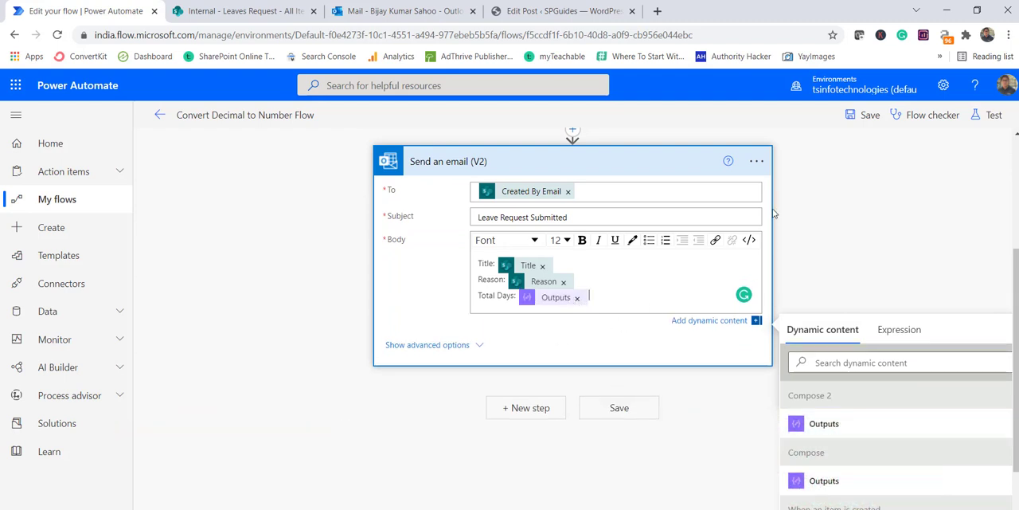
Save the flow and go back to the list of cloud flows.
left_click(866, 117)
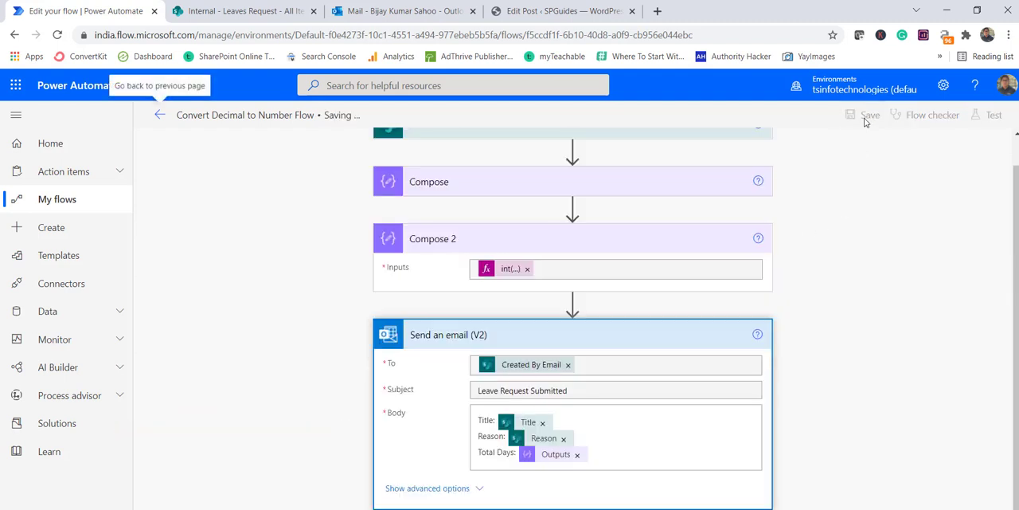
left_click(159, 115)
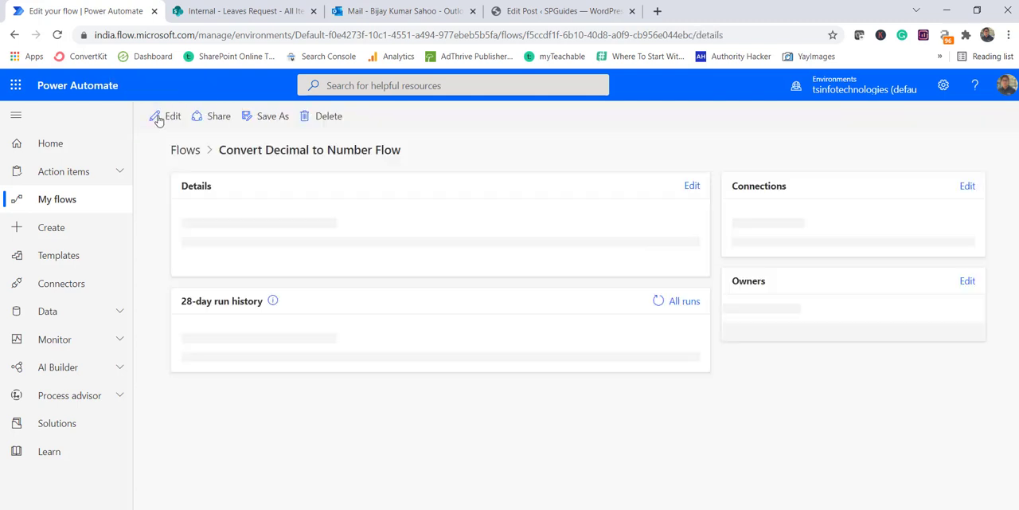
left_click(80, 203)
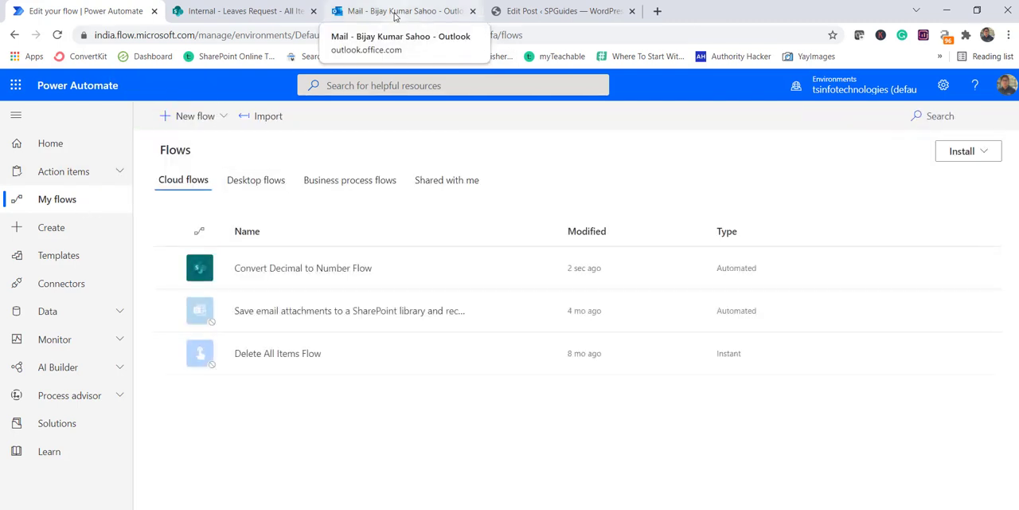
Switch to the SharePoint Leaves Request list and start a new item titled "Sick leave" with the reason "This is the reason".
left_click(243, 11)
left_click(232, 170)
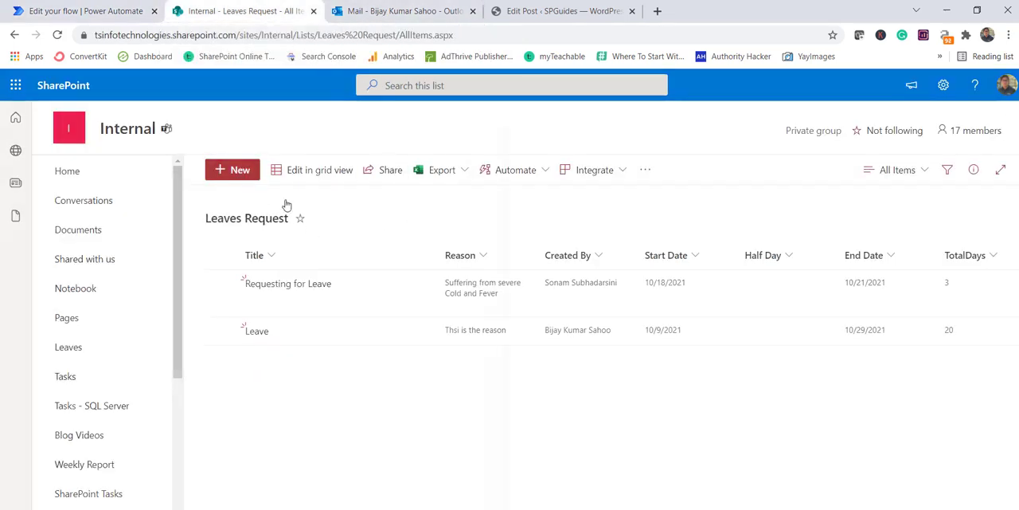
type("Sic")
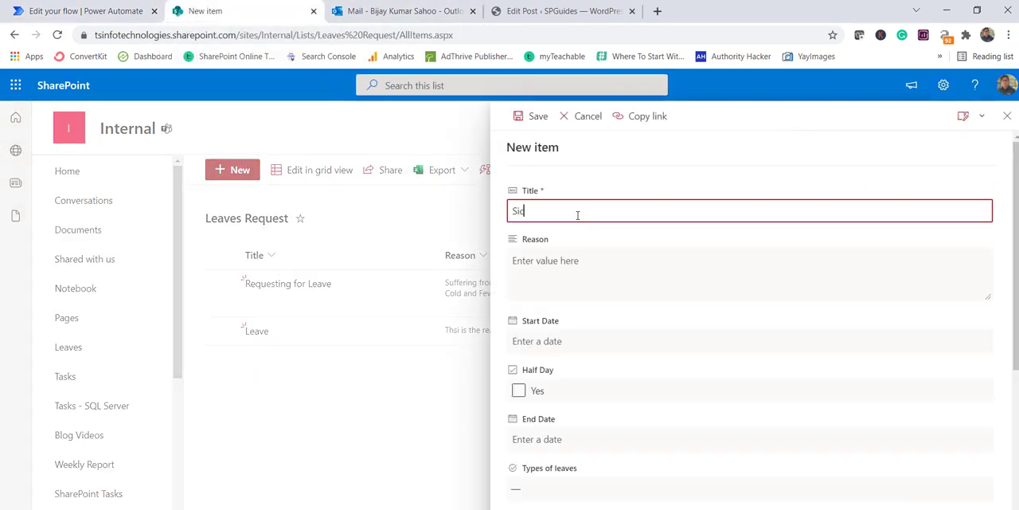
type("k leave")
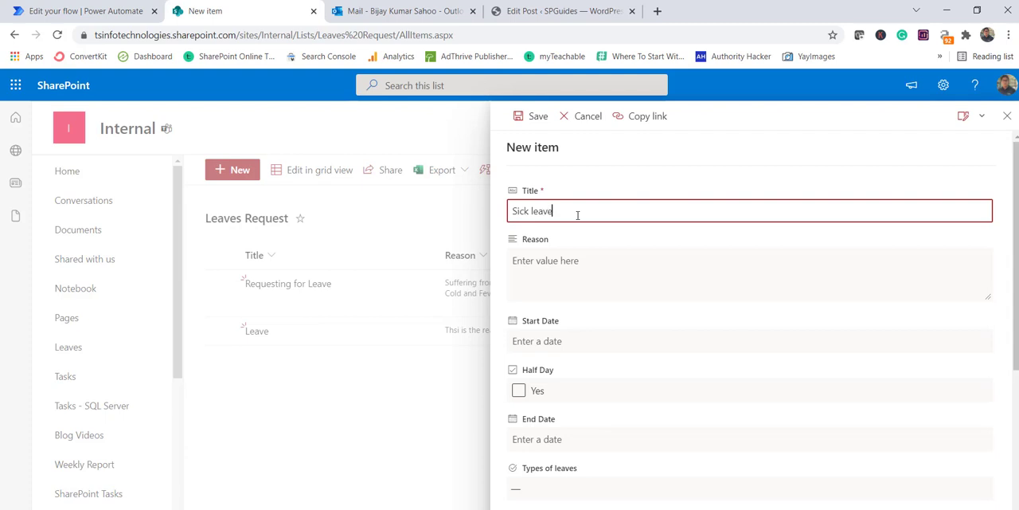
left_click(549, 260)
type("This is the reason")
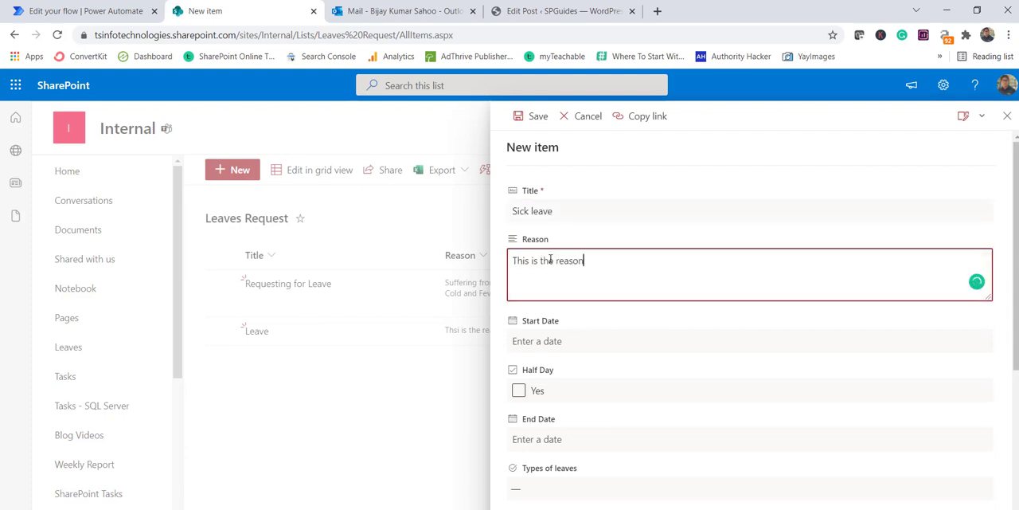
Set the leave request's start date to 10/9/2021 and its end date to 10/30/2021.
left_click(605, 342)
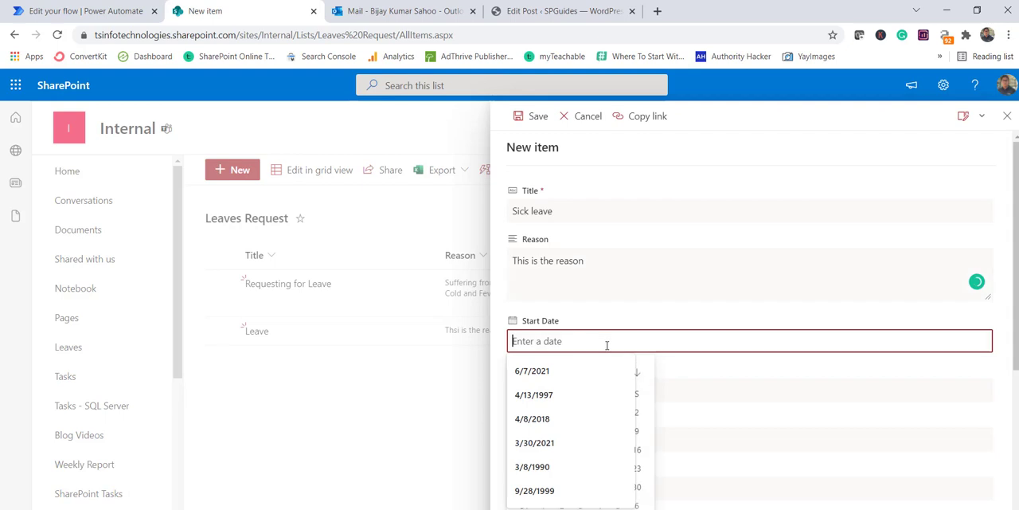
left_click(641, 440)
left_click(648, 439)
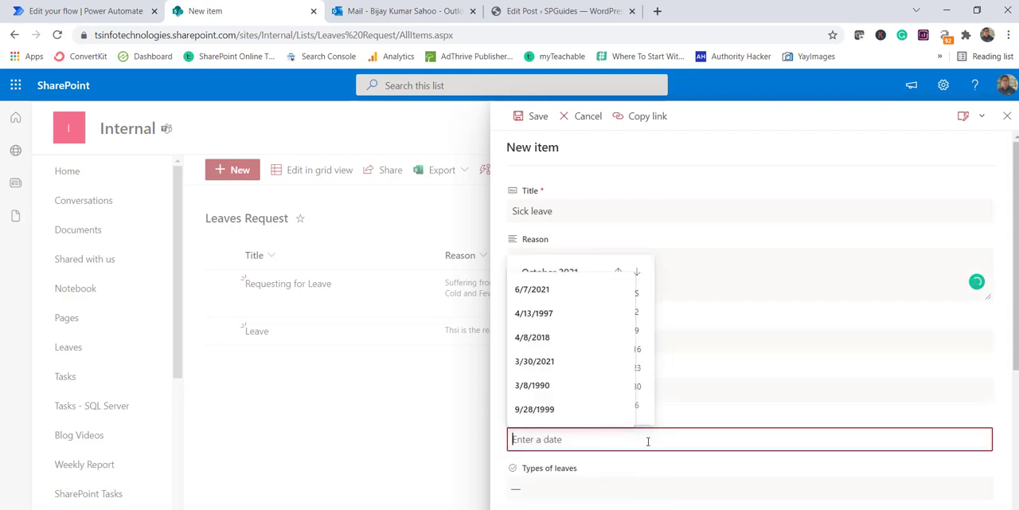
left_click(638, 386)
Set the type of leave to Sick leave and save the new leave request.
scroll(588, 359, "down", 3)
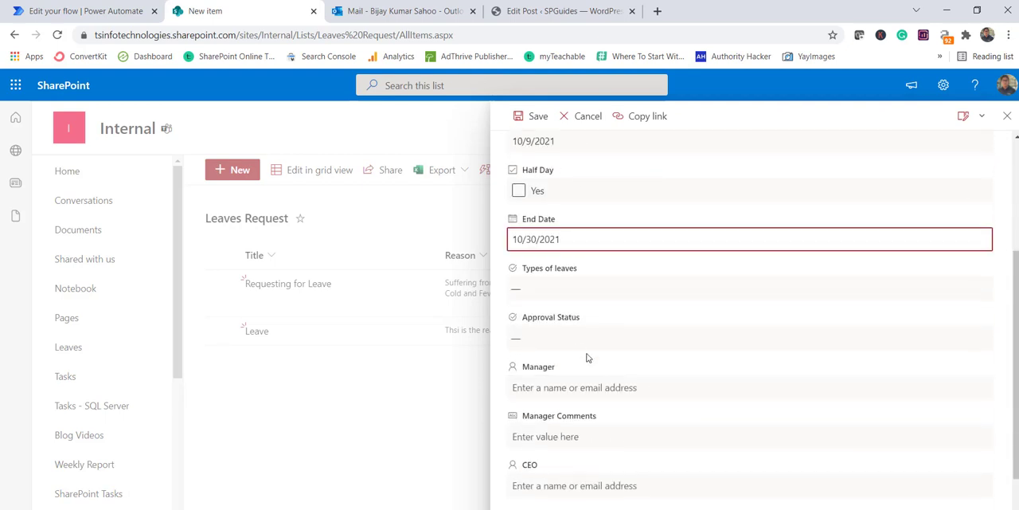
left_click(558, 291)
left_click(533, 263)
scroll(610, 399, "down", 1)
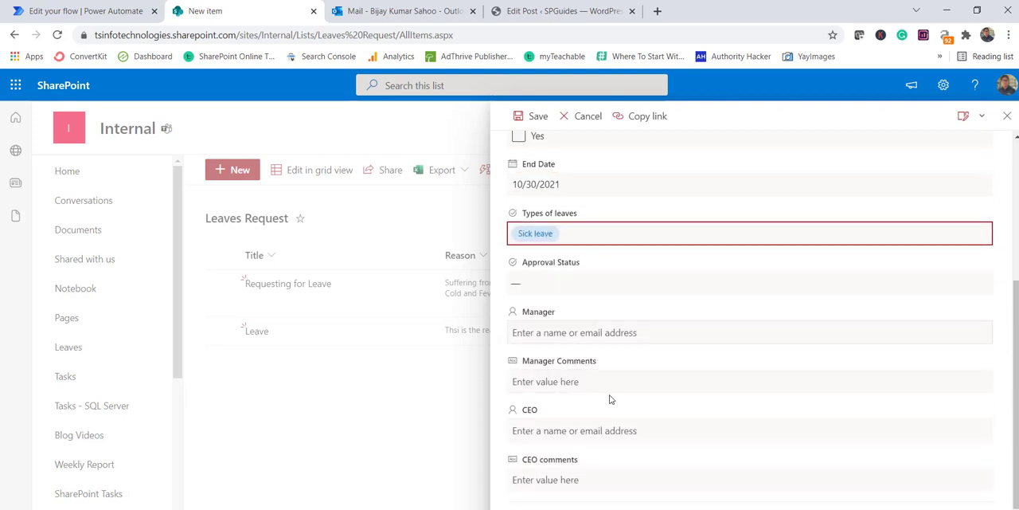
scroll(610, 399, "down", 1)
left_click(533, 509)
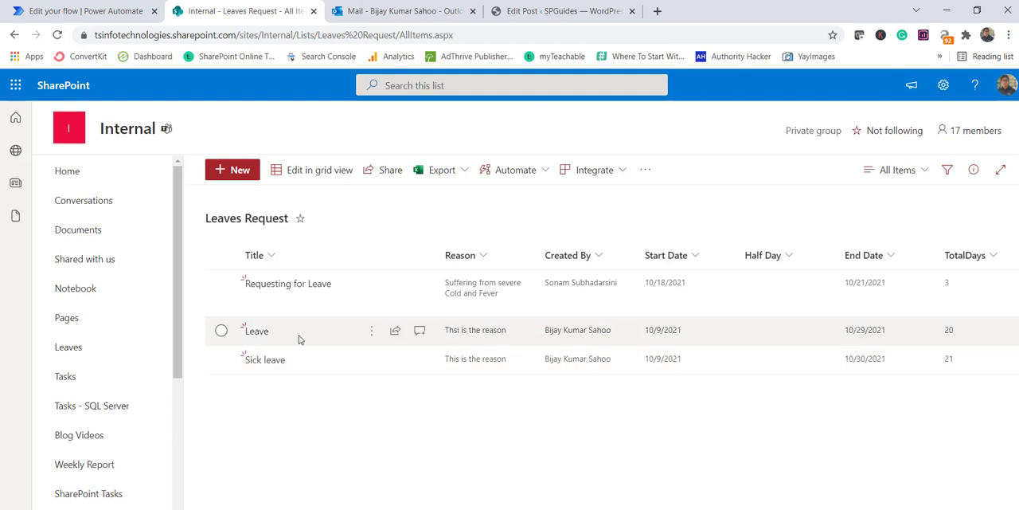
Switch to Power Automate, open the latest run of Convert Decimal to Number Flow and examine Total Days in the sent email's body.
left_click(103, 12)
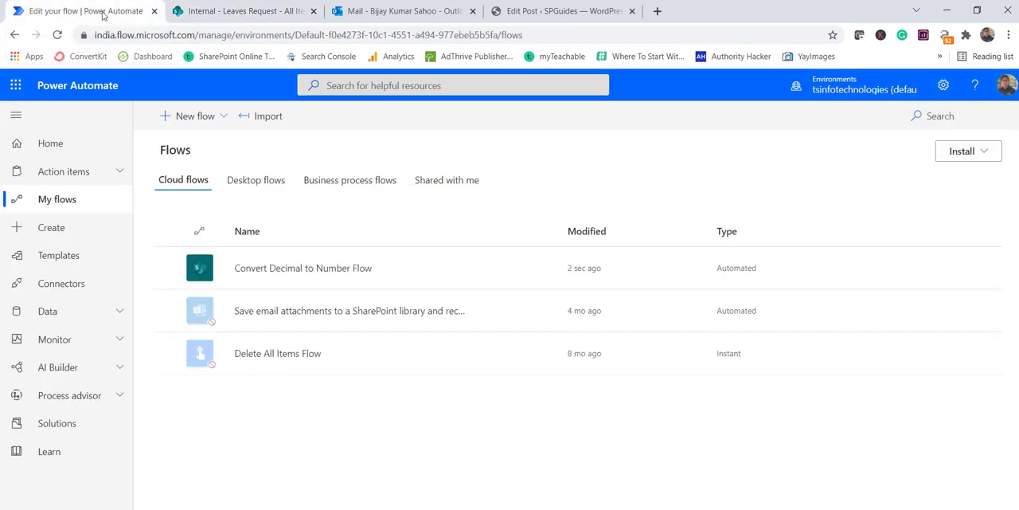
left_click(299, 268)
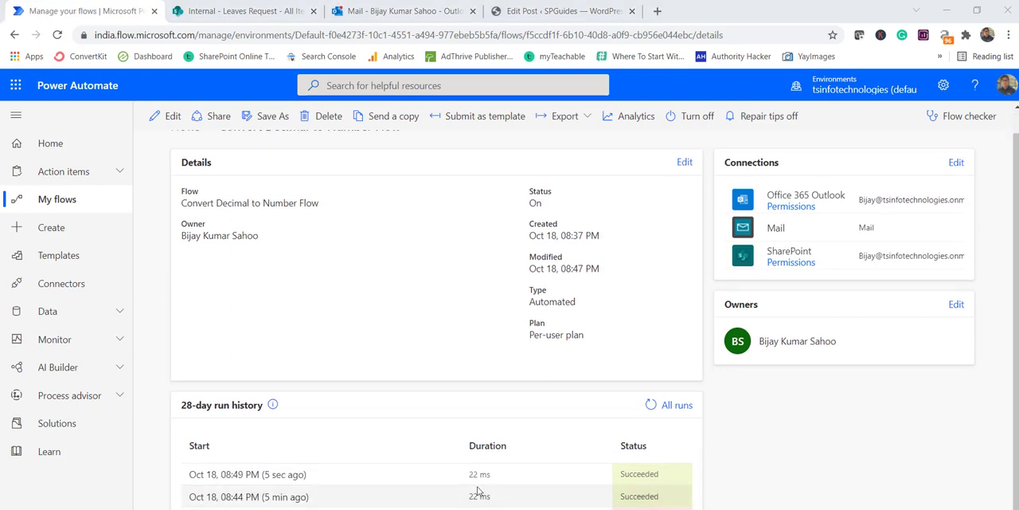
left_click(274, 474)
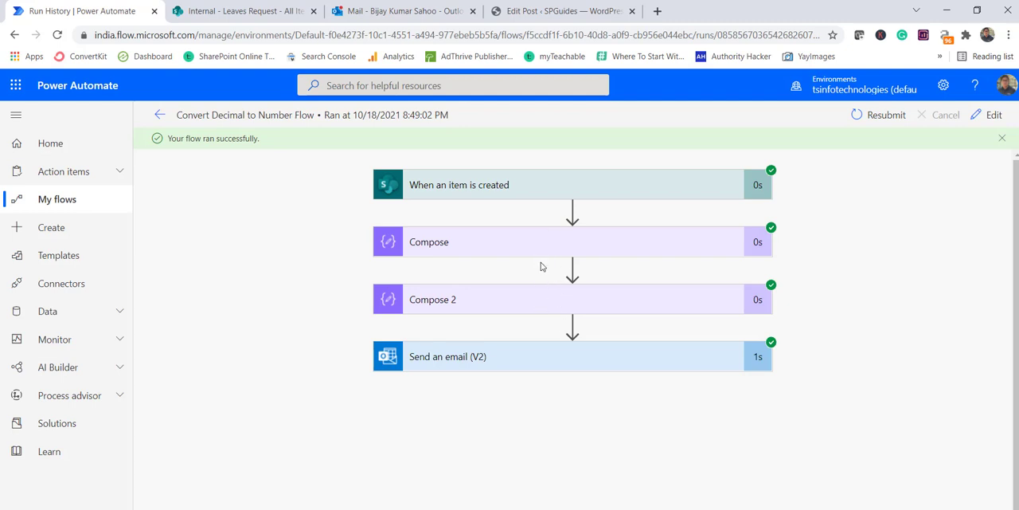
left_click(527, 365)
scroll(558, 426, "down", 2)
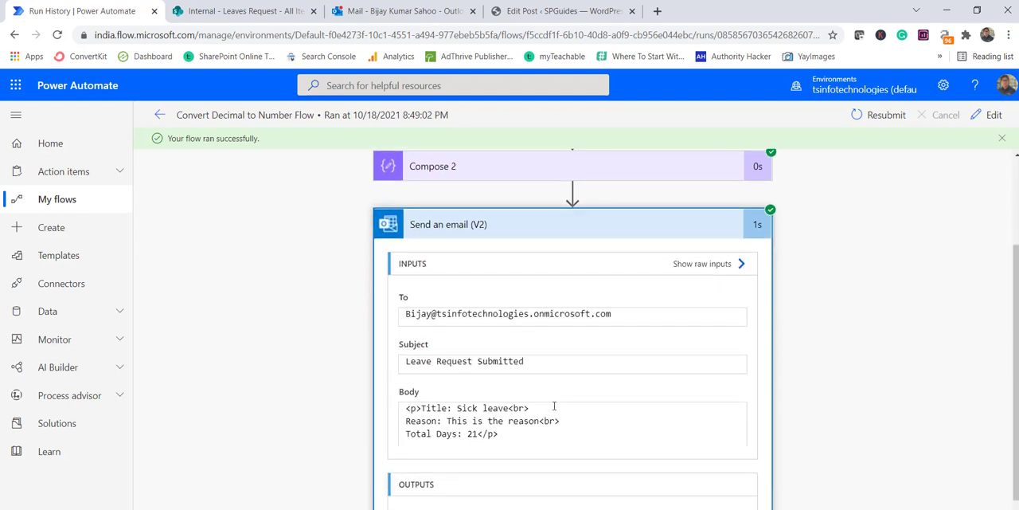
left_click_drag(468, 433, 476, 433)
Switch to Outlook, open the newest "Leave Request Submitted" email and check its Total Days value.
left_click(400, 11)
left_click(361, 203)
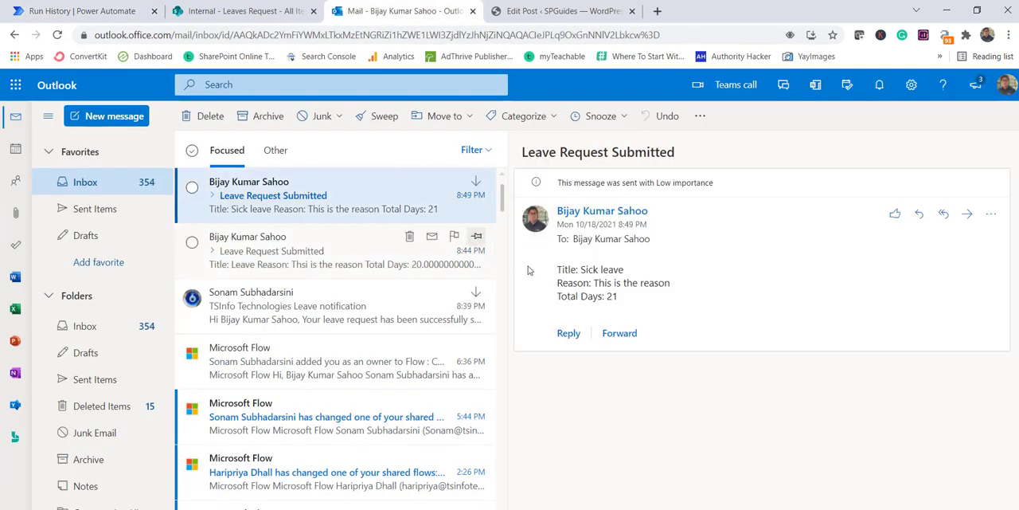
double_click(615, 297)
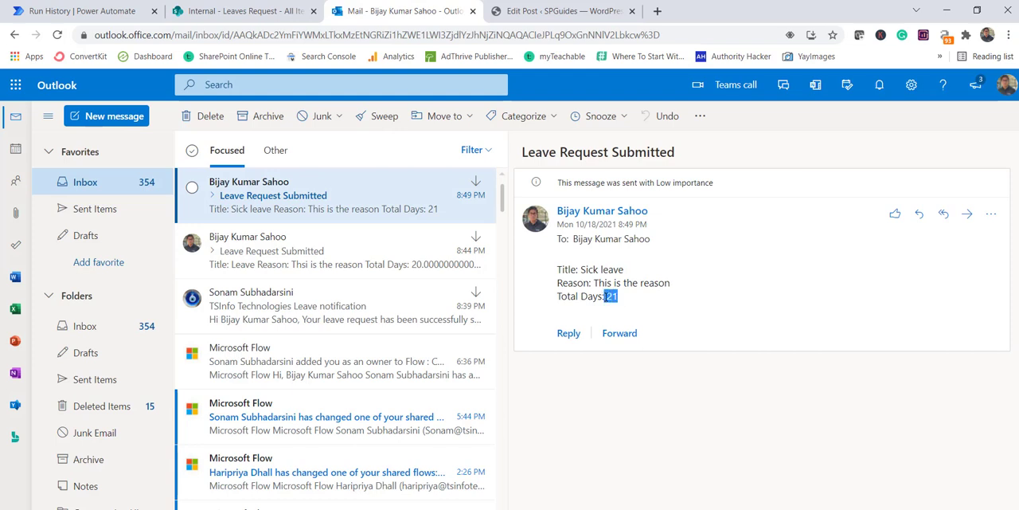
left_click(613, 307)
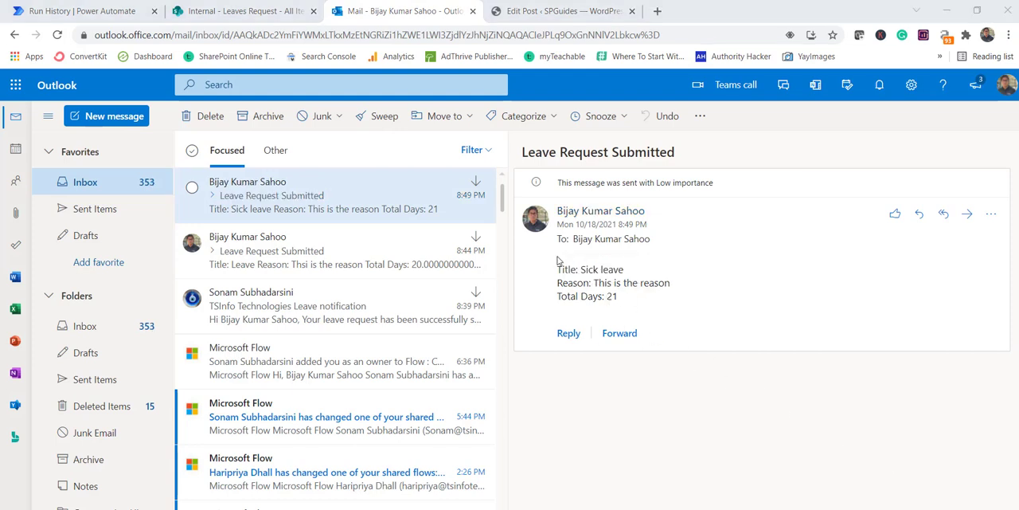
double_click(611, 296)
Compare the Sick leave item's TotalDays in the SharePoint Leaves Request list with the value in the Outlook email.
left_click(271, 10)
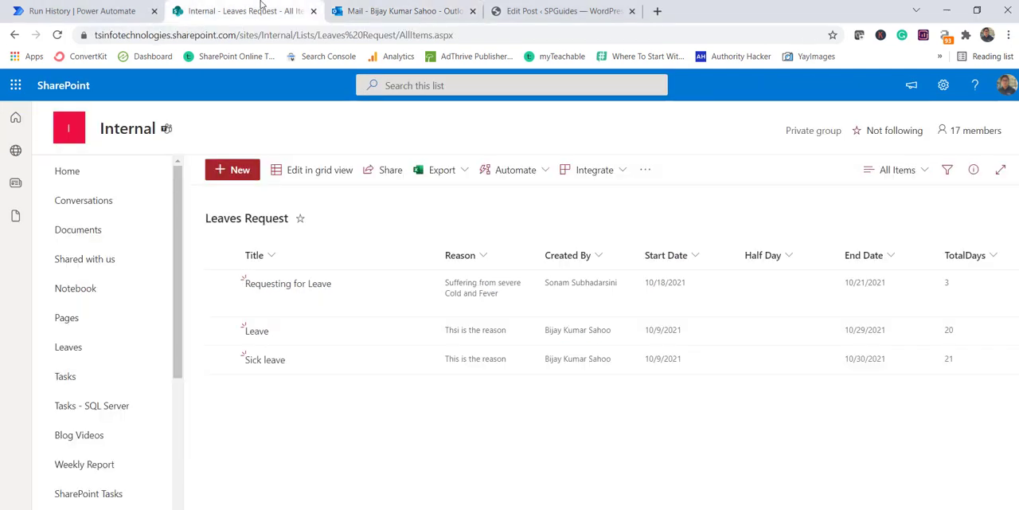
left_click(954, 361)
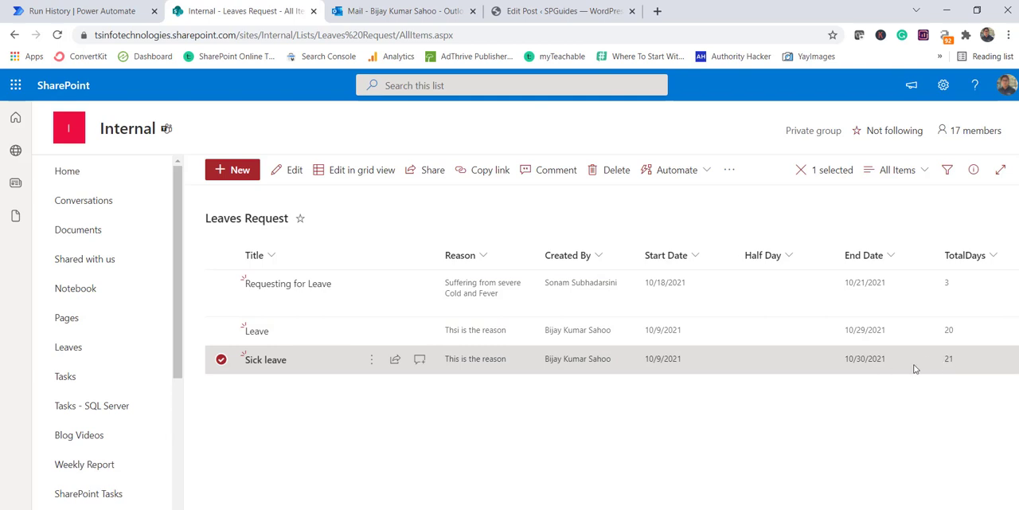
left_click(407, 7)
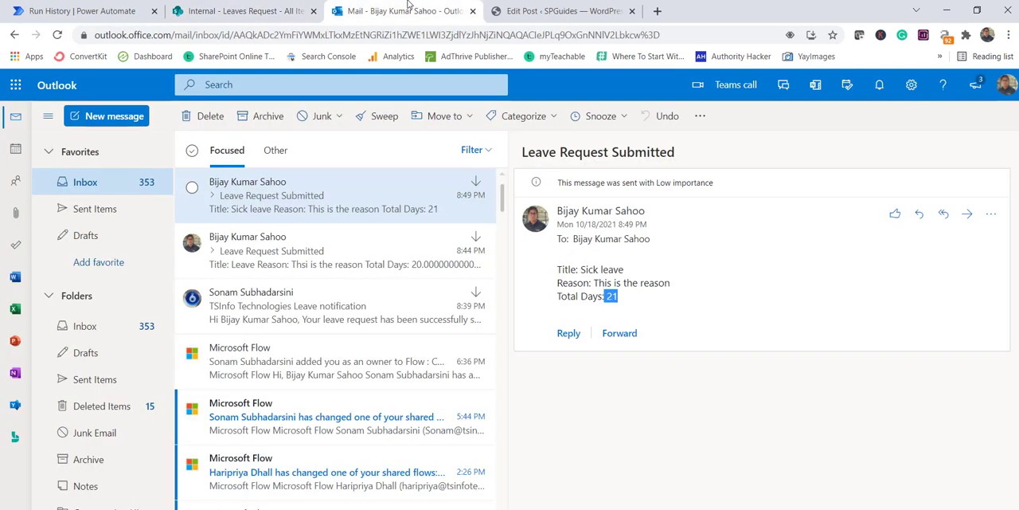
left_click(273, 8)
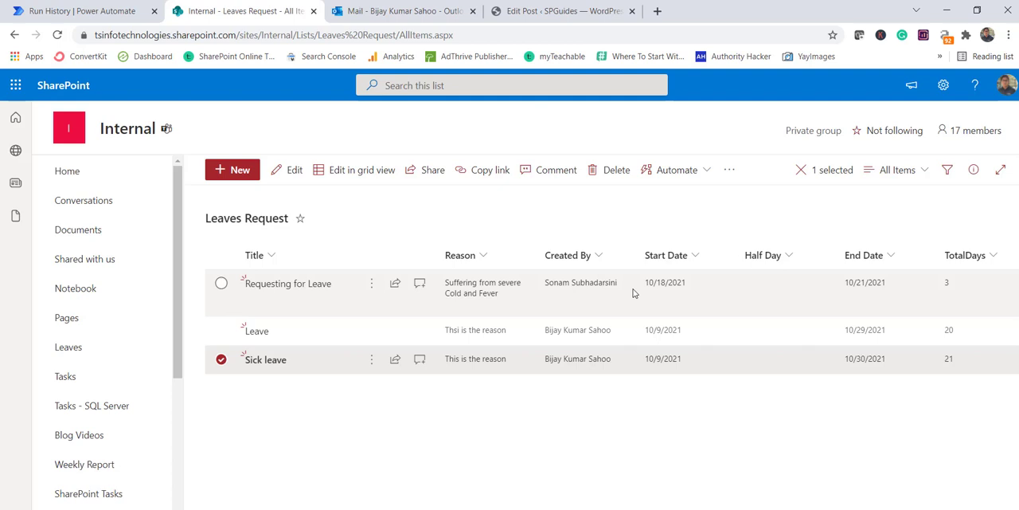
key("Escape")
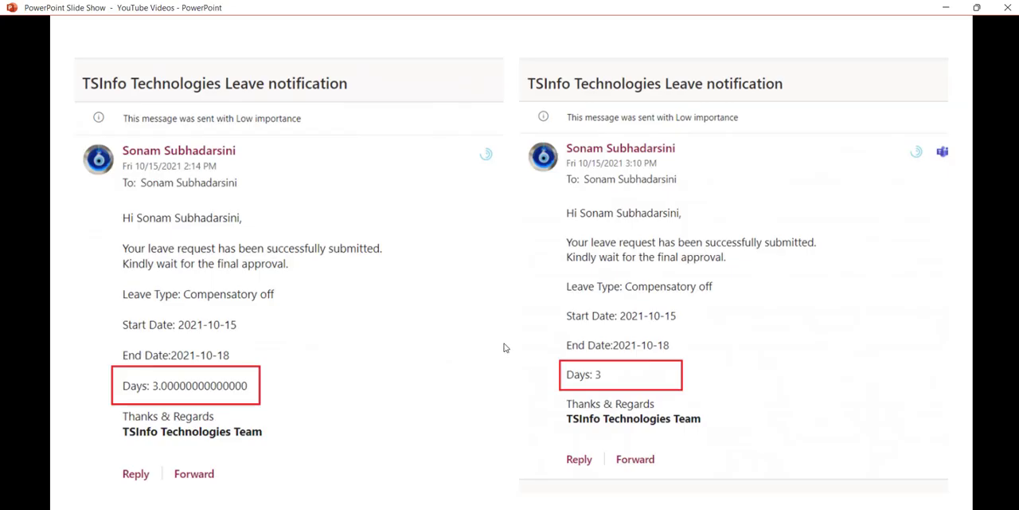
left_click(507, 348)
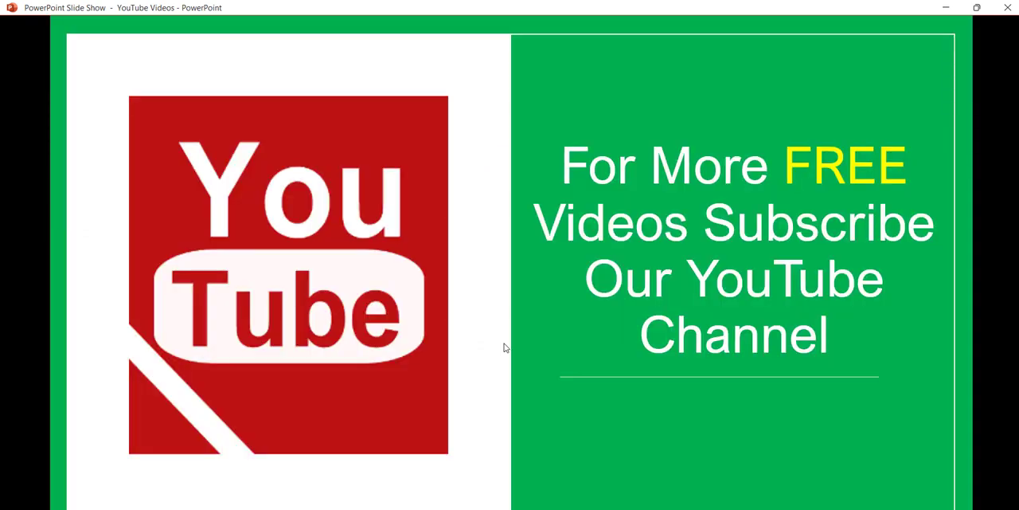